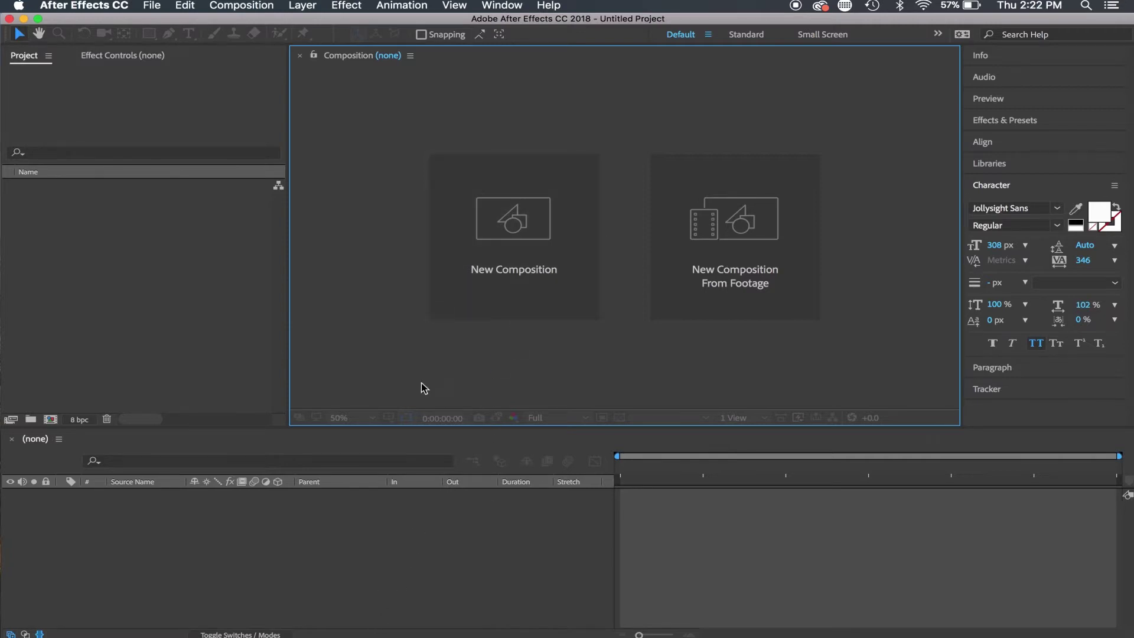
Start a new composition from the viewer's New Composition tile (HDTV 1080 29.97, 1920×1080).
{"action": "left_click", "coordinate": [532, 247]}
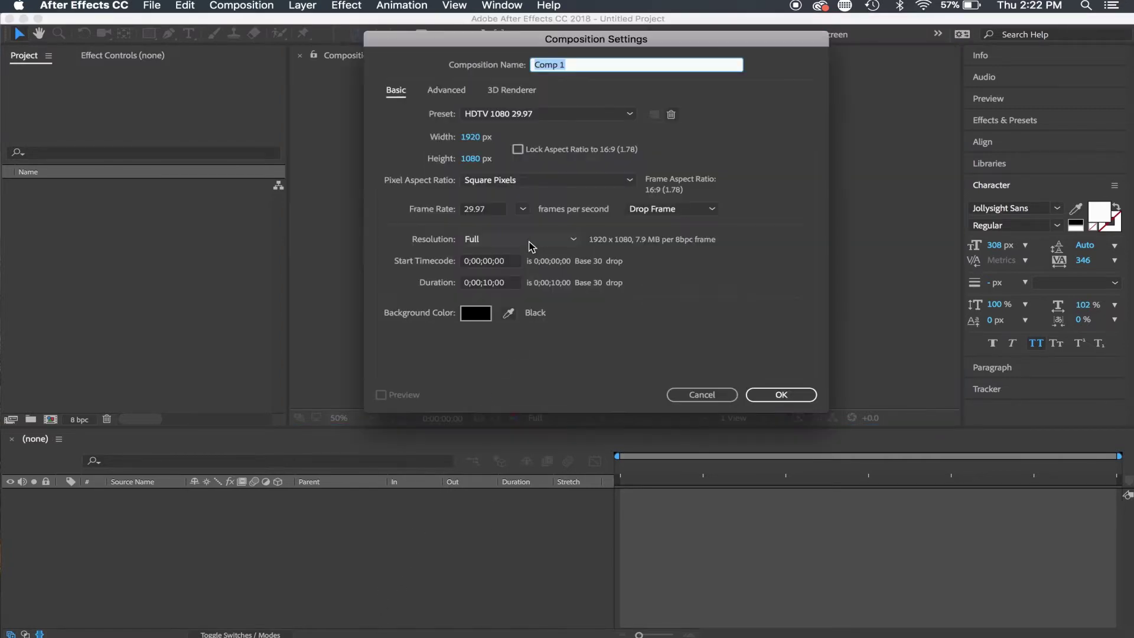
Name the composition 'Tutorial', then add a full-frame solid layer named 'Water'.
{"action": "type", "text": "Tutorial"}
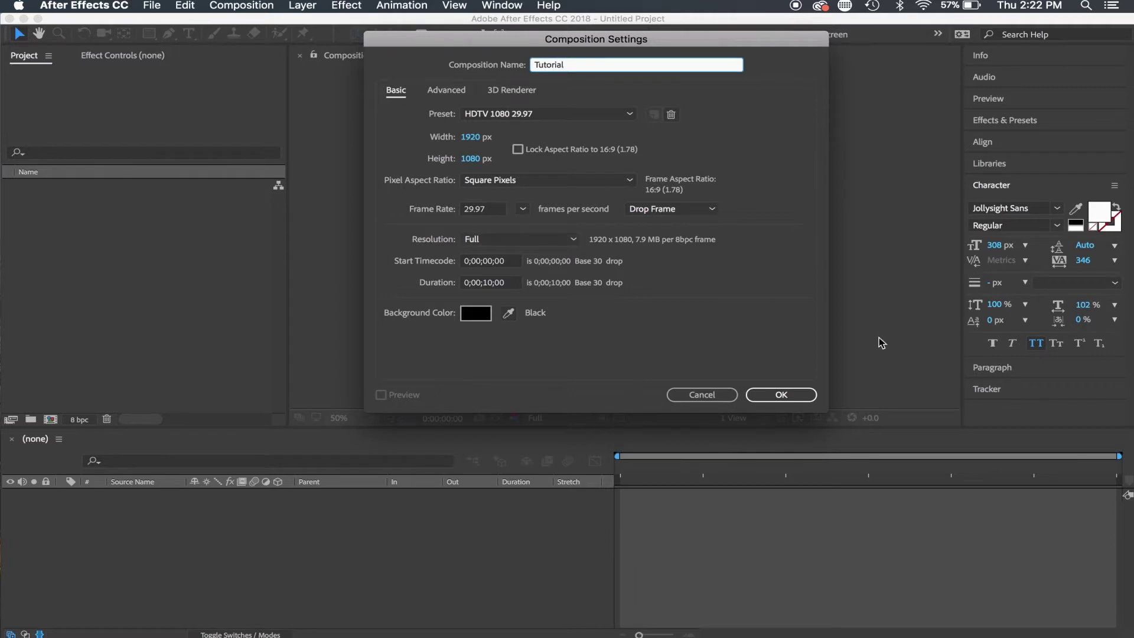
{"action": "left_click", "coordinate": [772, 395]}
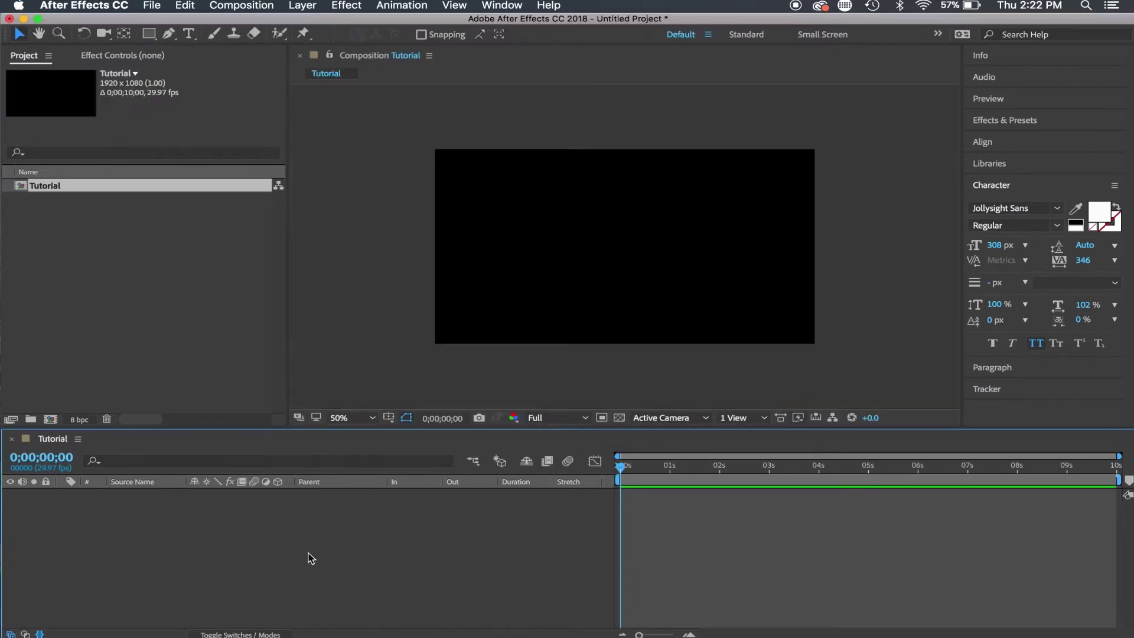
{"action": "right_click", "coordinate": [247, 533]}
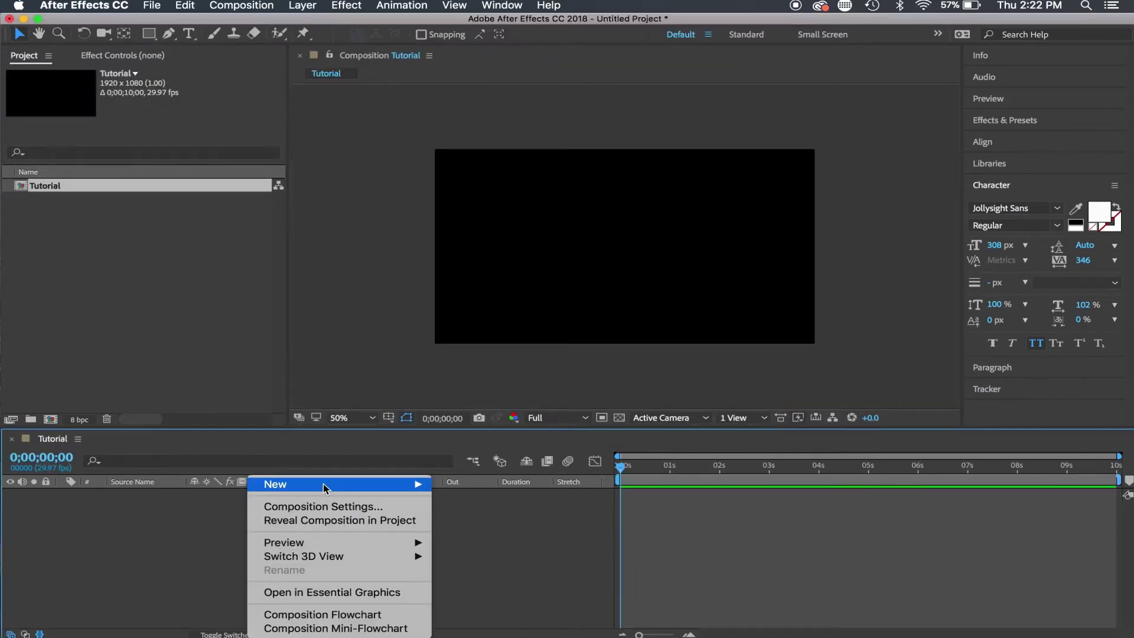
{"action": "mouse_move", "coordinate": [324, 484]}
{"action": "left_click", "coordinate": [558, 522]}
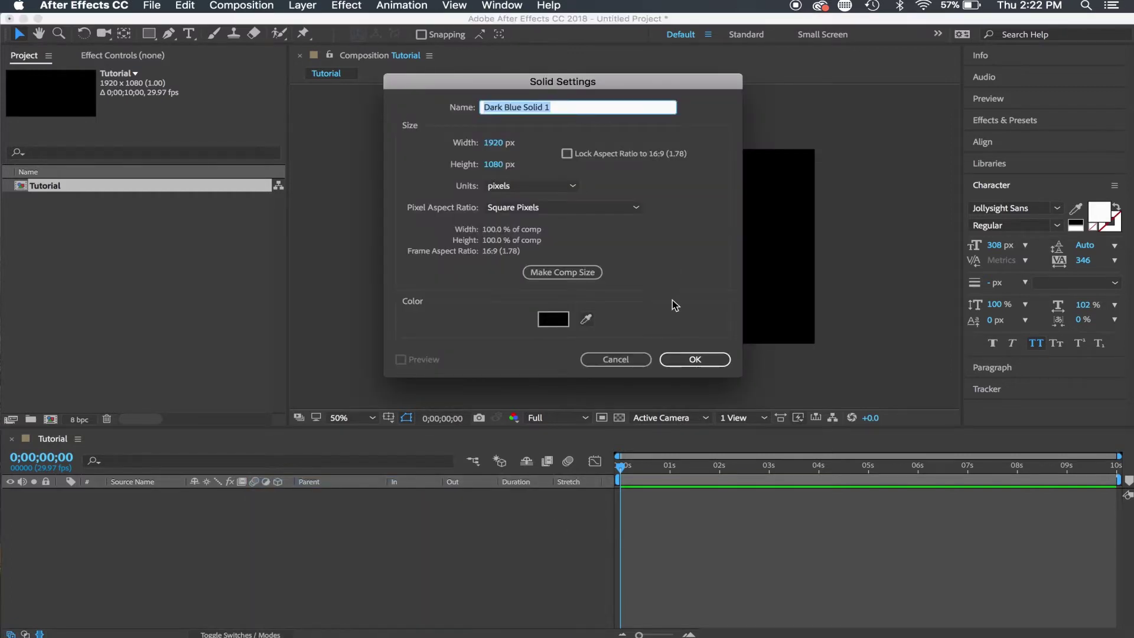
{"action": "type", "text": "Water"}
{"action": "key", "text": "Return"}
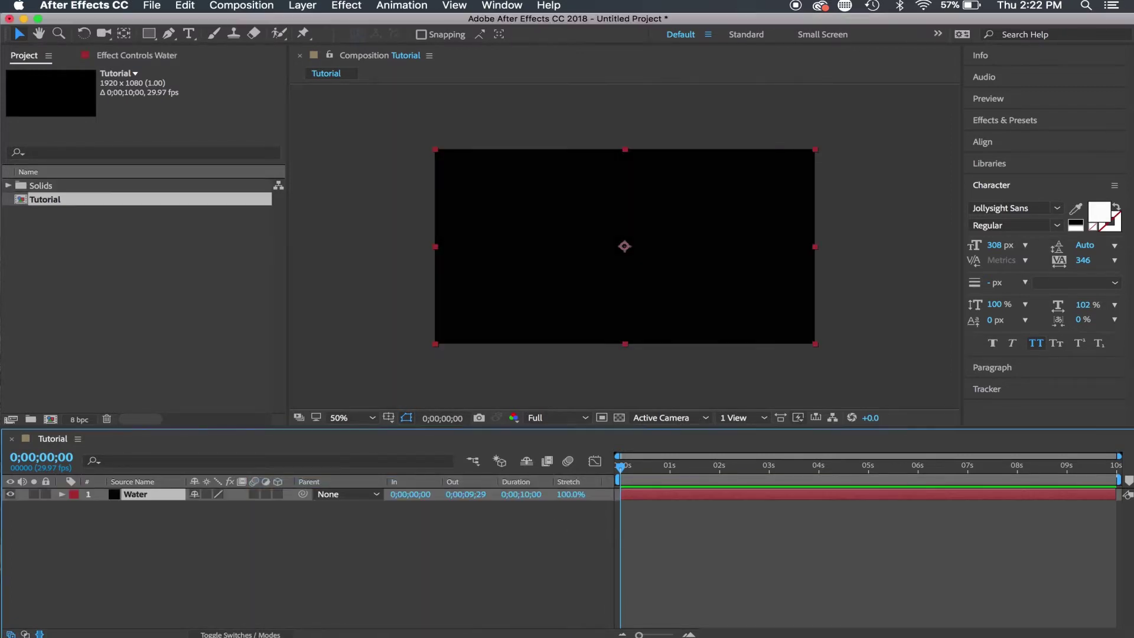
Apply Fractal Noise to the Water layer with Dynamic fractal type and Linear noise type.
{"action": "left_click", "coordinate": [347, 6]}
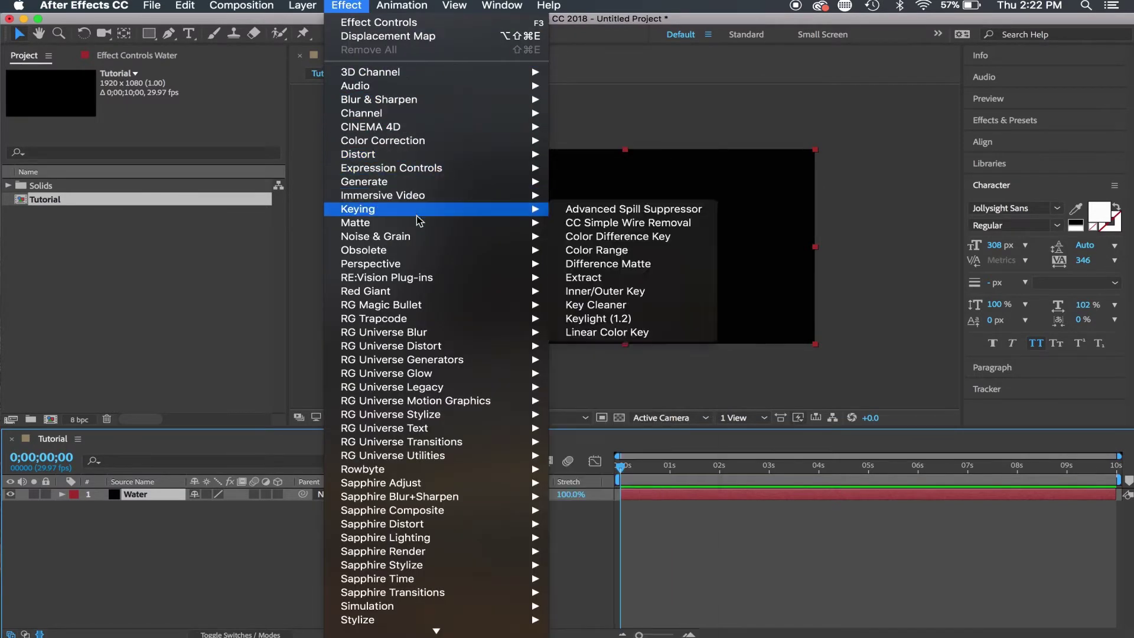
{"action": "mouse_move", "coordinate": [435, 239]}
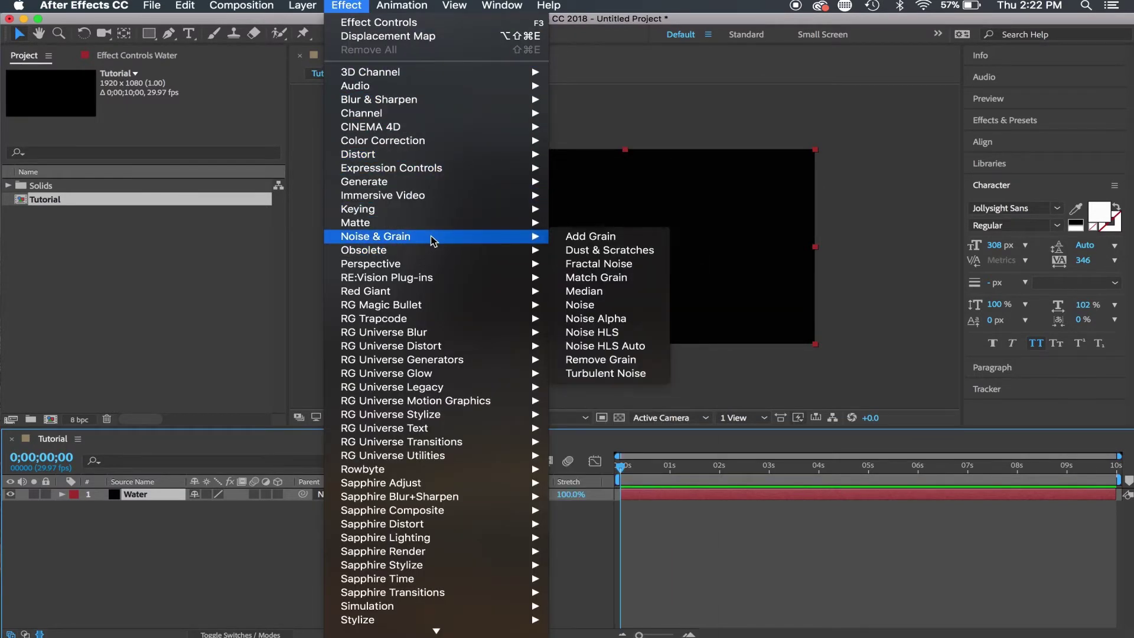
{"action": "left_click", "coordinate": [637, 265]}
{"action": "left_click", "coordinate": [261, 111]}
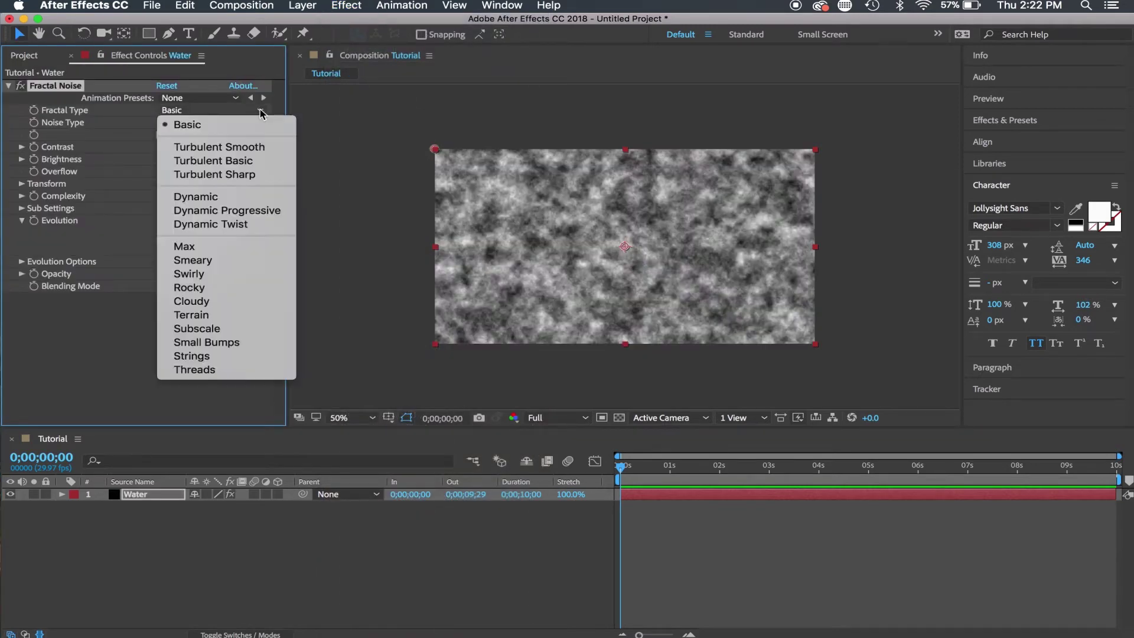
{"action": "left_click", "coordinate": [195, 197]}
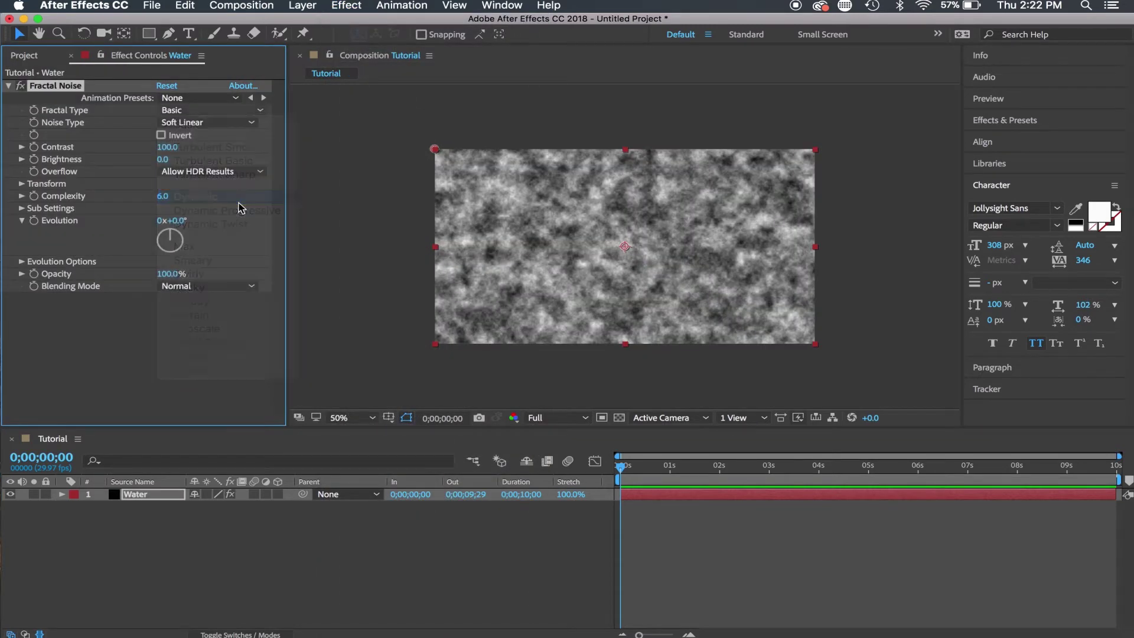
{"action": "left_click", "coordinate": [256, 124]}
{"action": "left_click", "coordinate": [184, 150]}
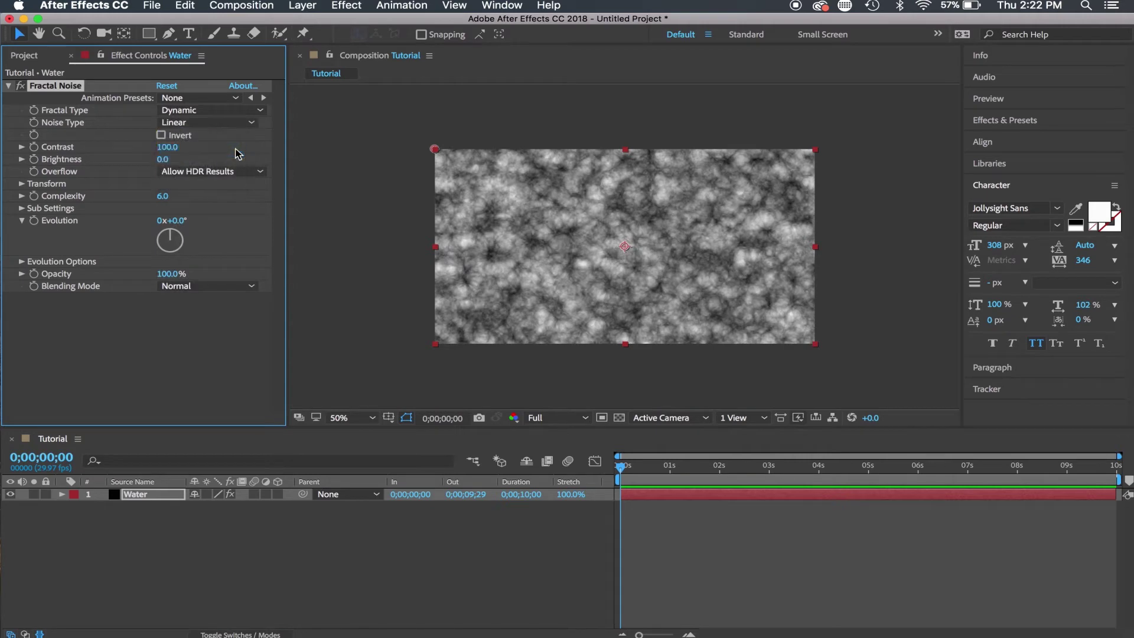
Set Fractal Noise Contrast to 120, Brightness to -5 and Complexity to 4.
{"action": "left_click", "coordinate": [168, 149]}
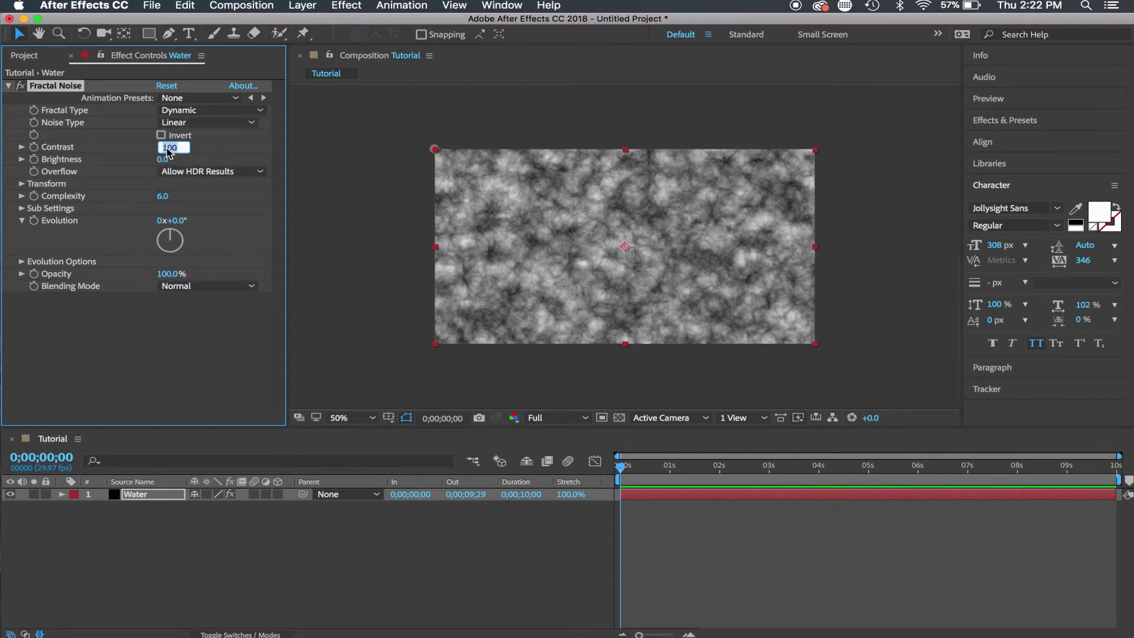
{"action": "type", "text": "12"}
{"action": "key", "text": "Return"}
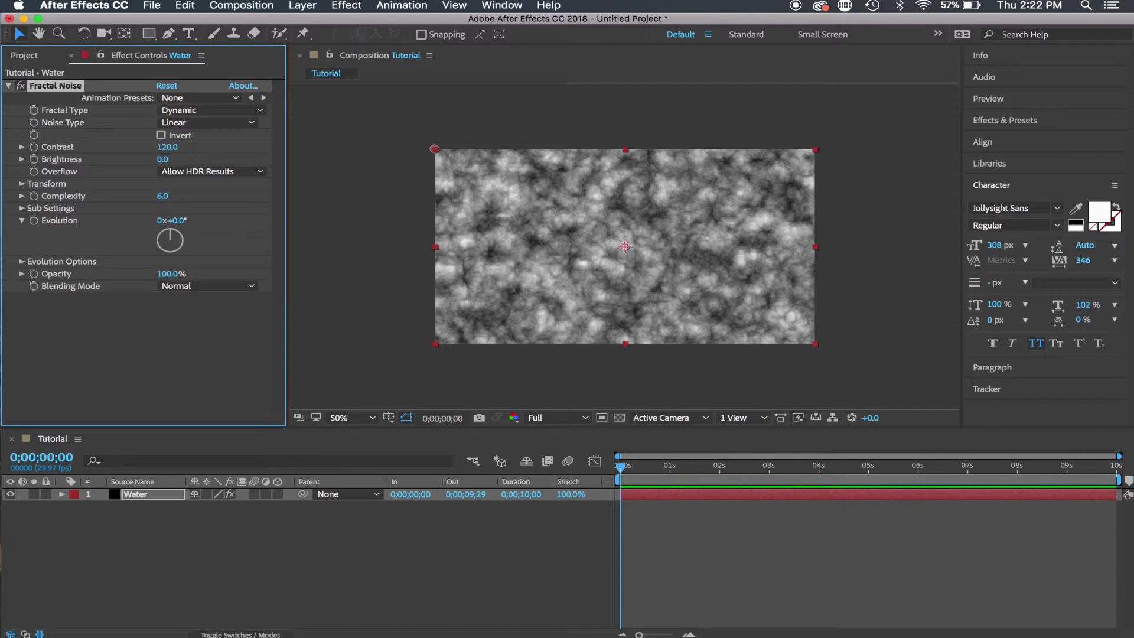
{"action": "left_click", "coordinate": [164, 159]}
{"action": "type", "text": "-5"}
{"action": "key", "text": "Return"}
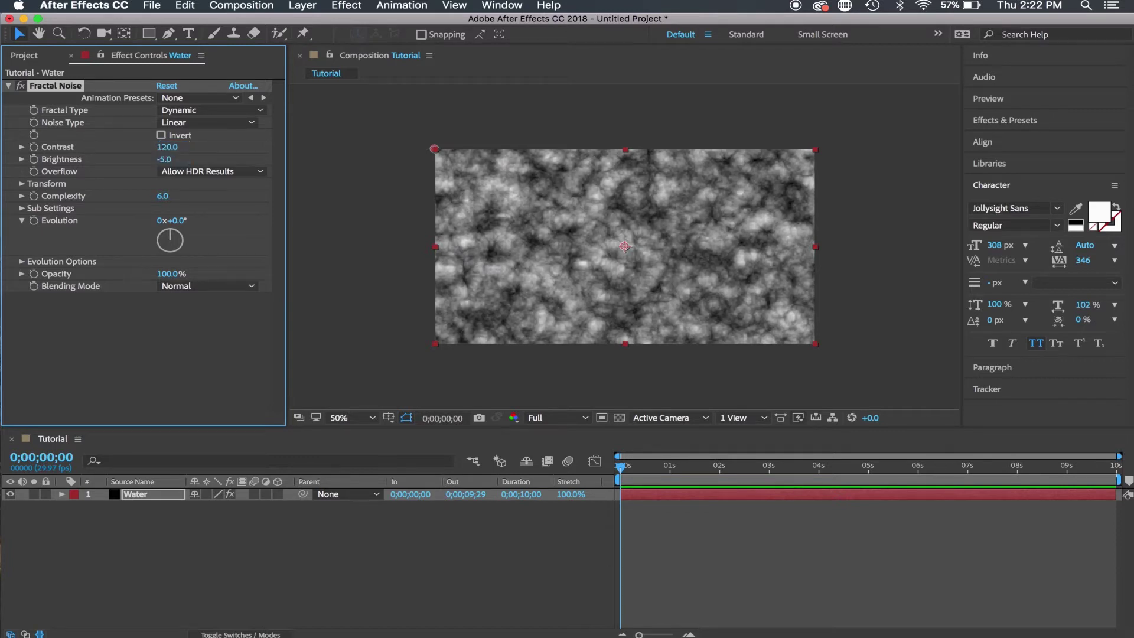
{"action": "left_click", "coordinate": [163, 197]}
{"action": "type", "text": "4"}
{"action": "key", "text": "Return"}
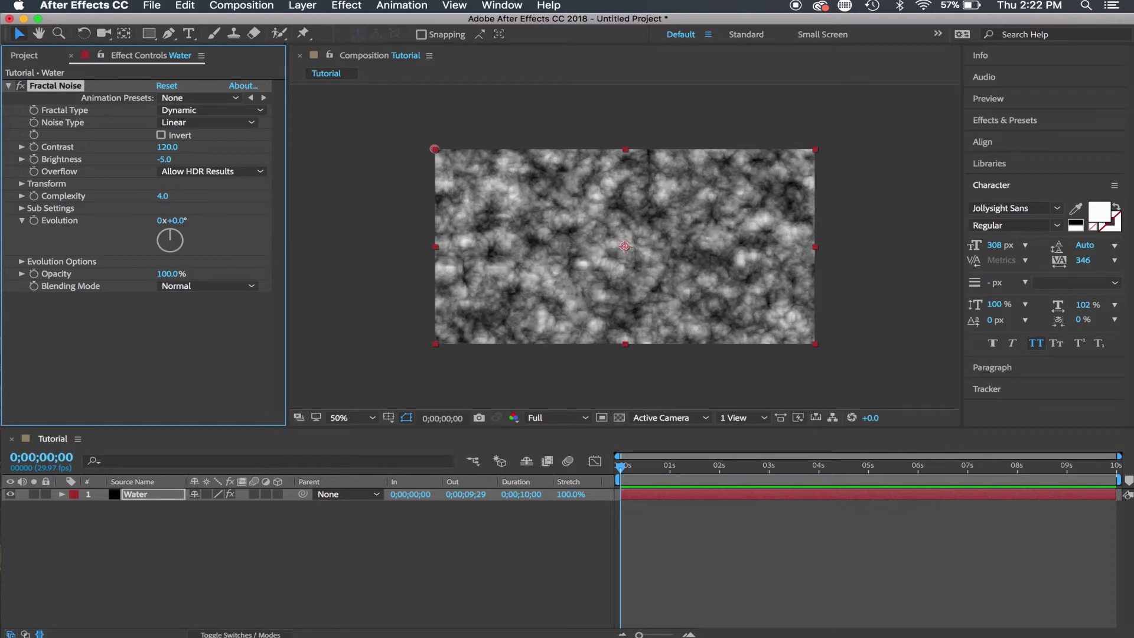
{"action": "left_click", "coordinate": [22, 184]}
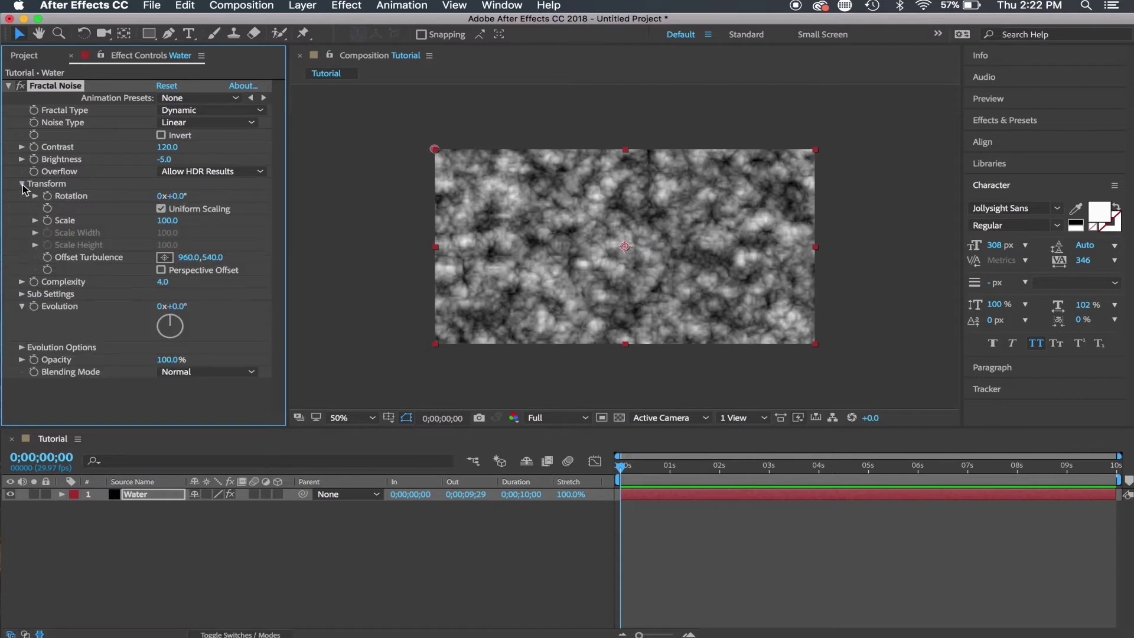
Set noise Scale to 150 and keyframe Offset Turbulence X to 1000 at the comp's end.
{"action": "left_click", "coordinate": [166, 221]}
{"action": "type", "text": "150"}
{"action": "left_click", "coordinate": [35, 220]}
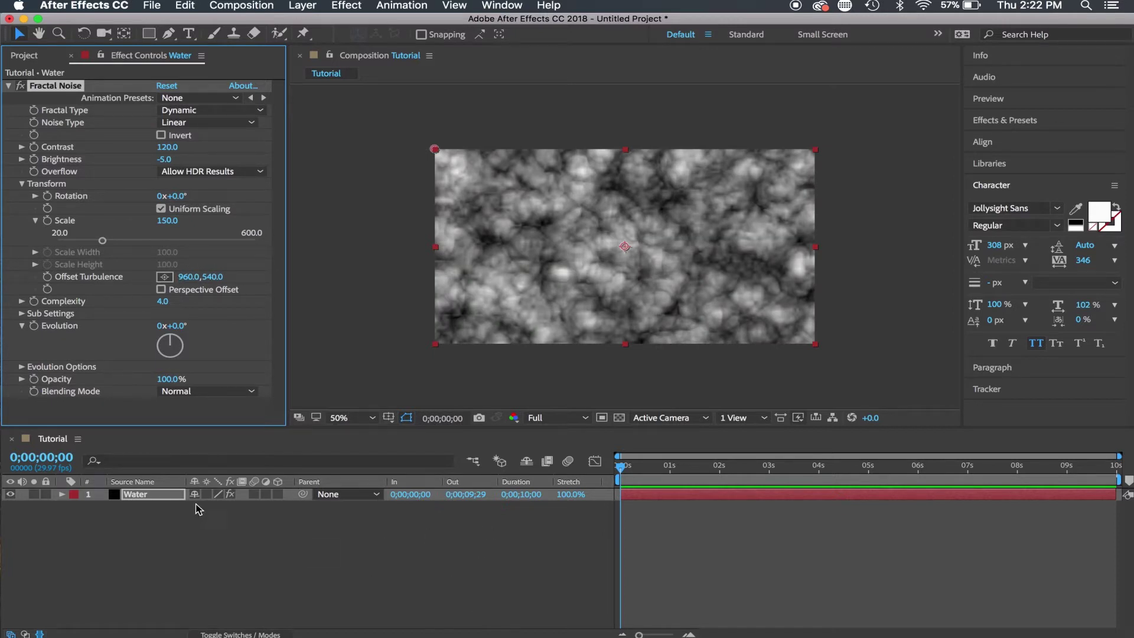
{"action": "left_click", "coordinate": [47, 278]}
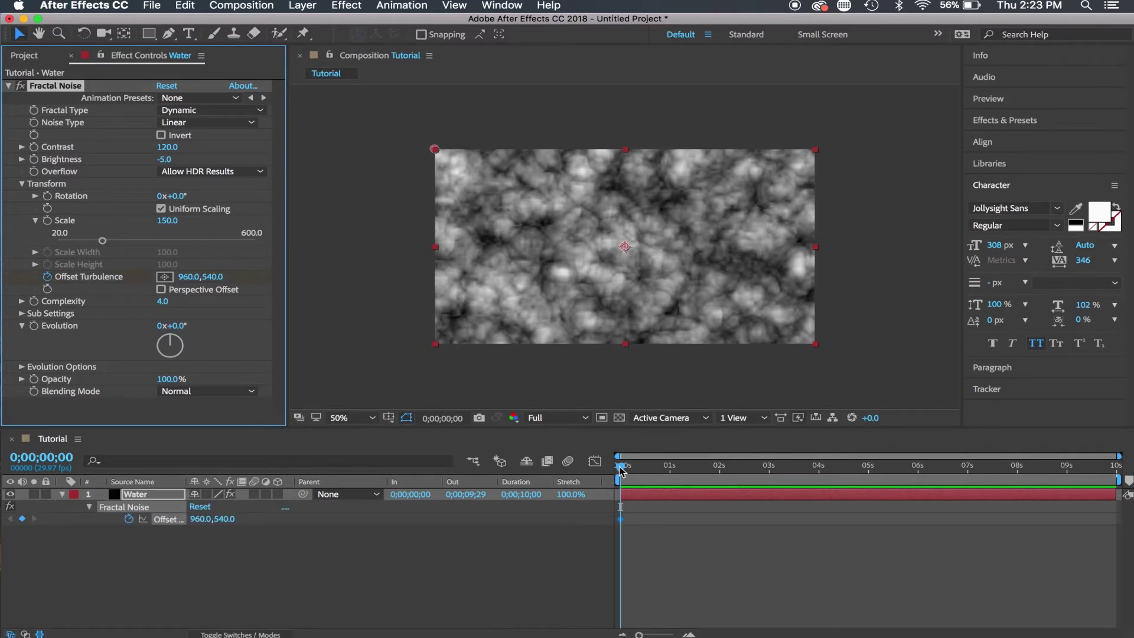
{"action": "left_click_drag", "start_coordinate": [620, 470], "coordinate": [1115, 467]}
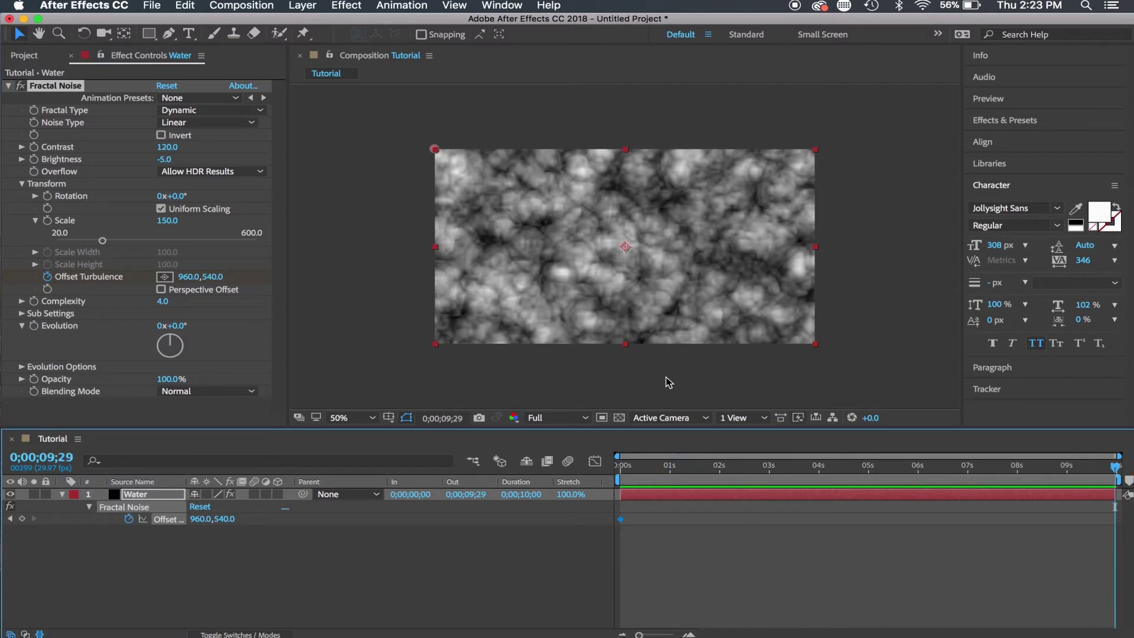
{"action": "left_click", "coordinate": [188, 278]}
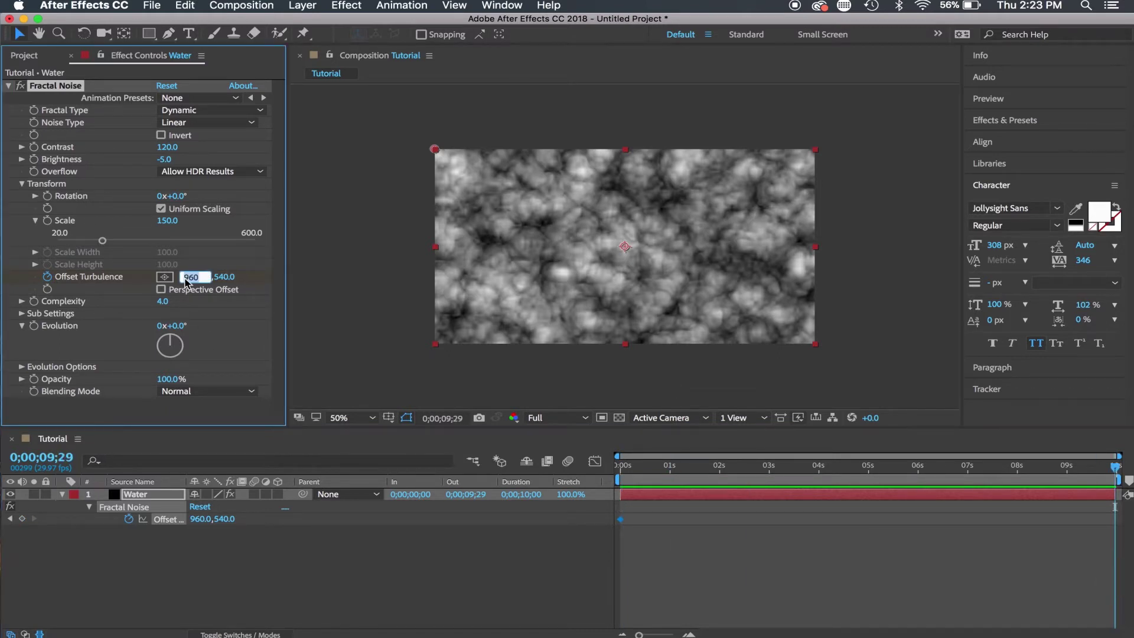
{"action": "type", "text": "1000"}
{"action": "key", "text": "Return"}
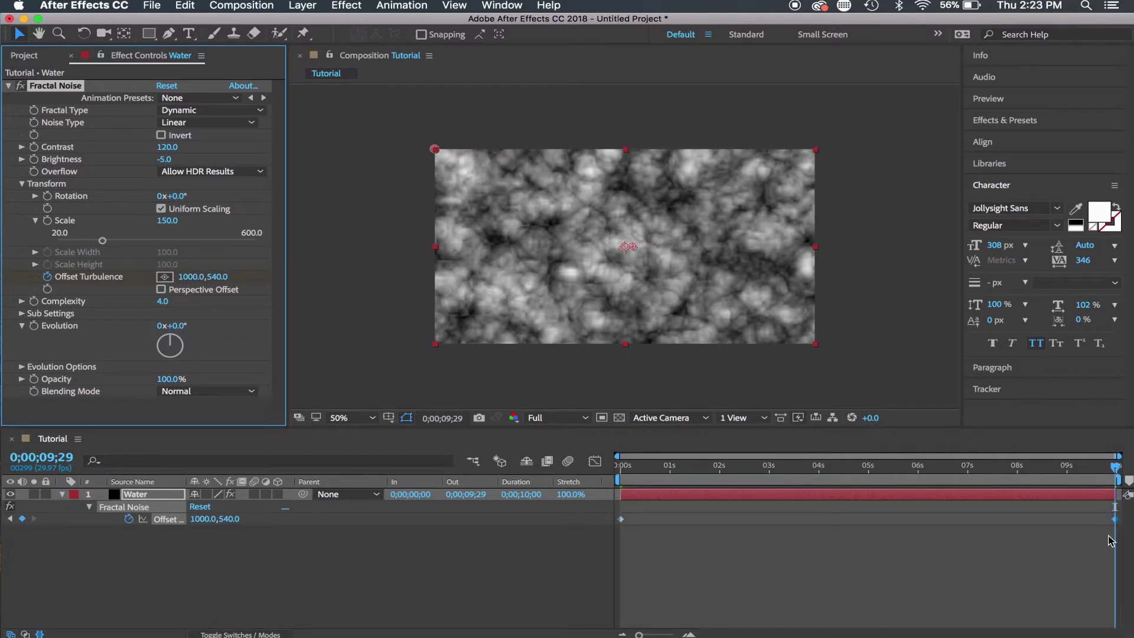
Delete the end Offset keyframe and apply Easy Ease In to the first Offset keyframe.
{"action": "left_click", "coordinate": [1098, 553]}
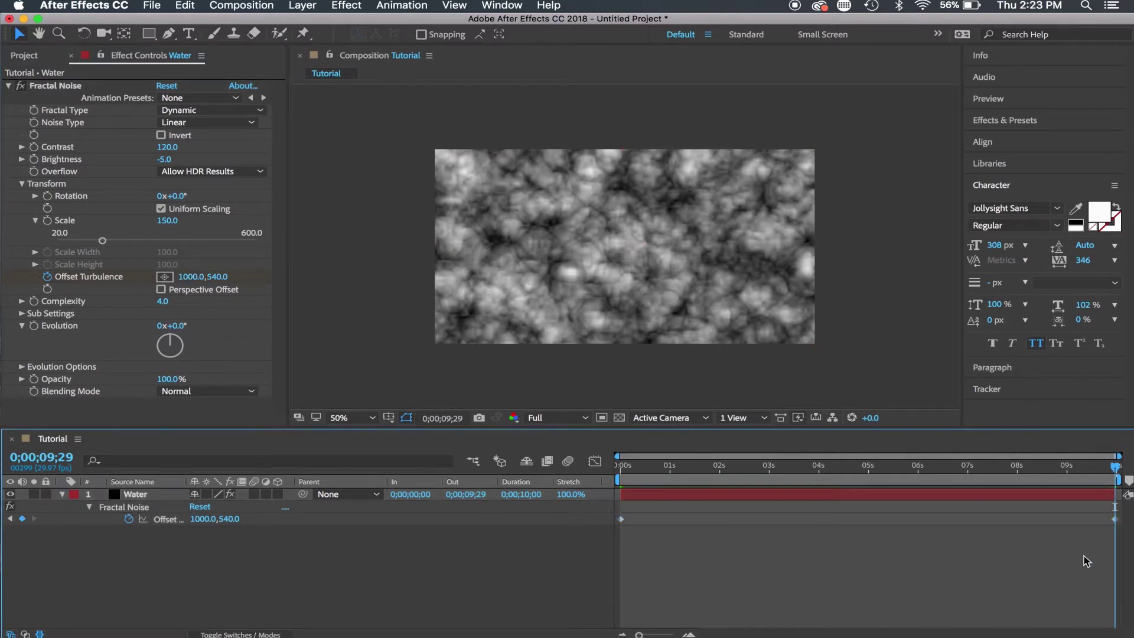
{"action": "left_click", "coordinate": [1114, 520]}
{"action": "key", "text": "Delete"}
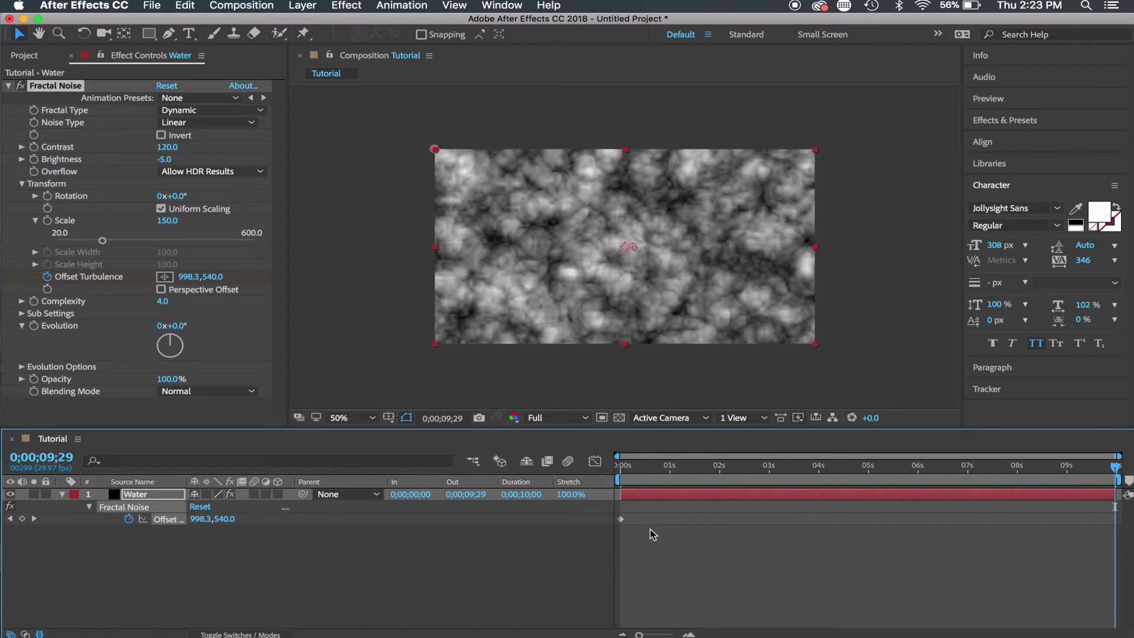
{"action": "left_click", "coordinate": [621, 521]}
{"action": "right_click", "coordinate": [620, 520]}
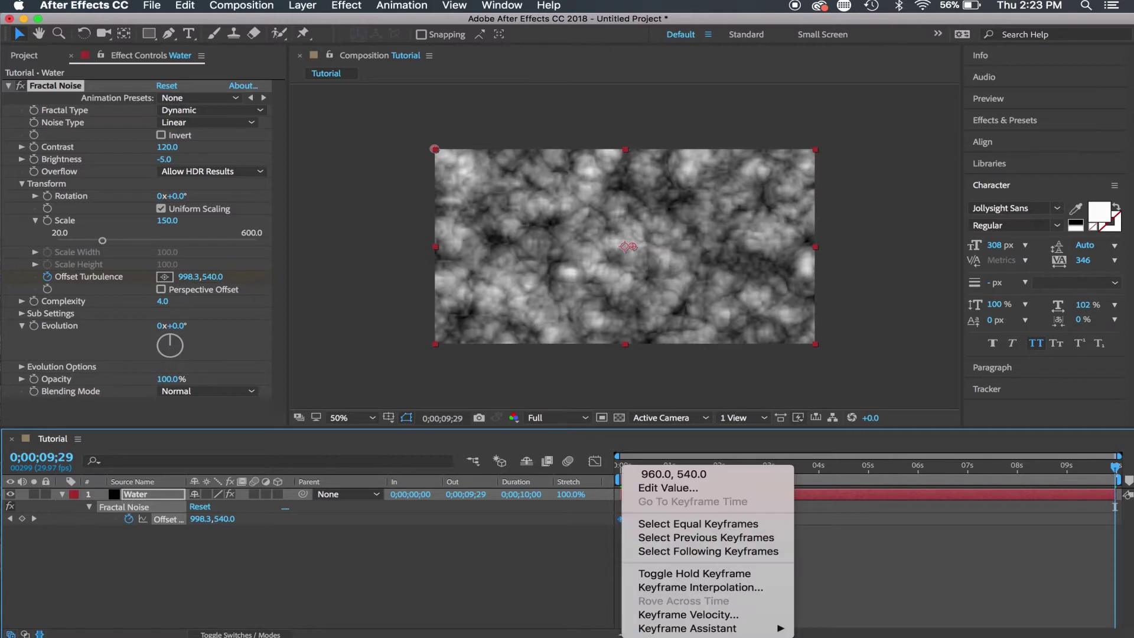
{"action": "mouse_move", "coordinate": [705, 628]}
{"action": "left_click", "coordinate": [808, 560]}
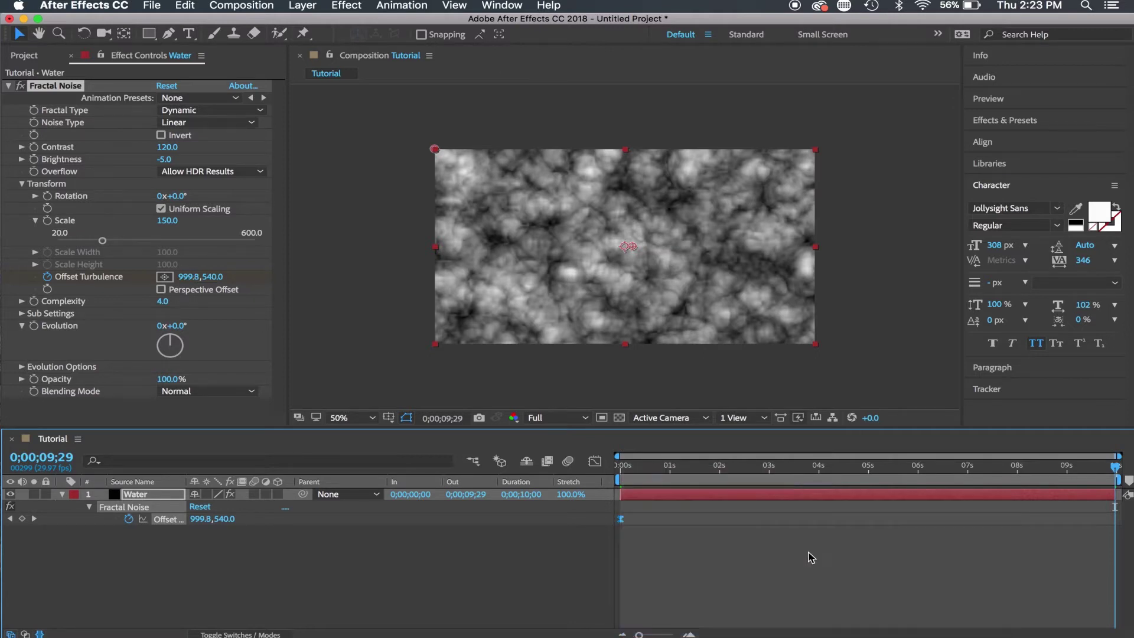
Drive Evolution with the expression time*150, then collapse Fractal Noise and the Water layer.
{"action": "left_click", "coordinate": [34, 326], "text": "alt"}
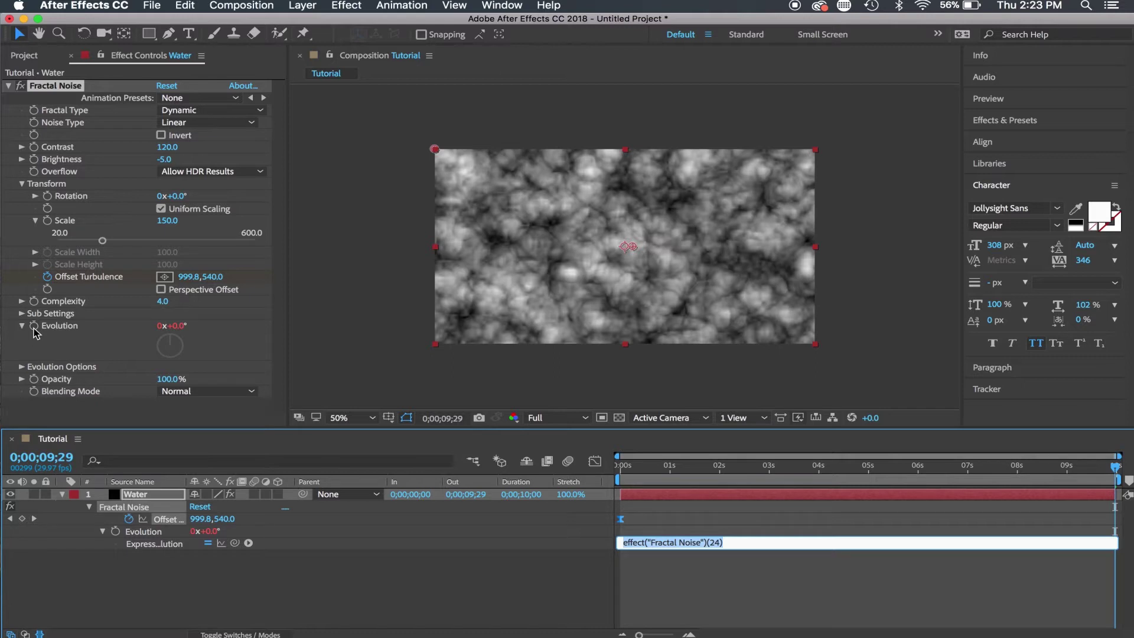
{"action": "type", "text": "time*150"}
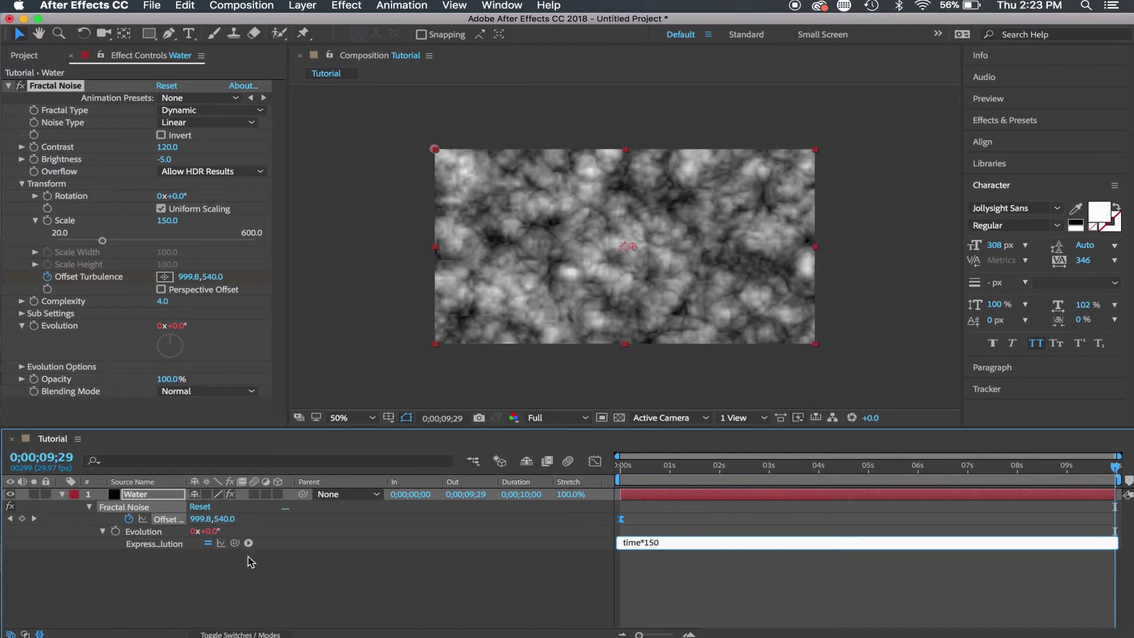
{"action": "left_click", "coordinate": [291, 586]}
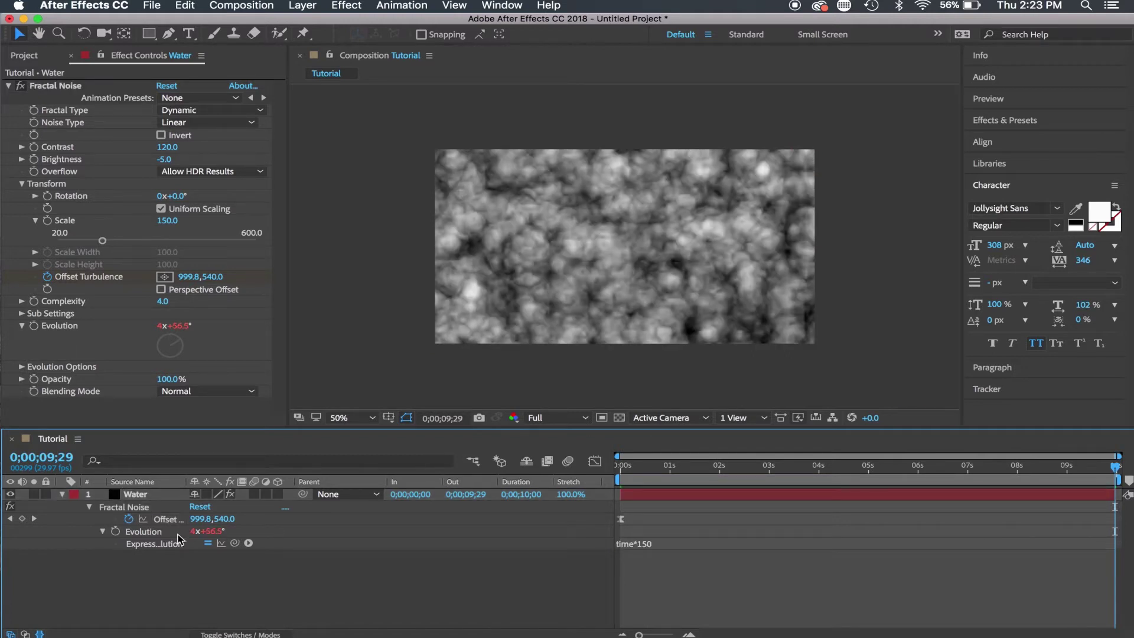
{"action": "left_click", "coordinate": [9, 87]}
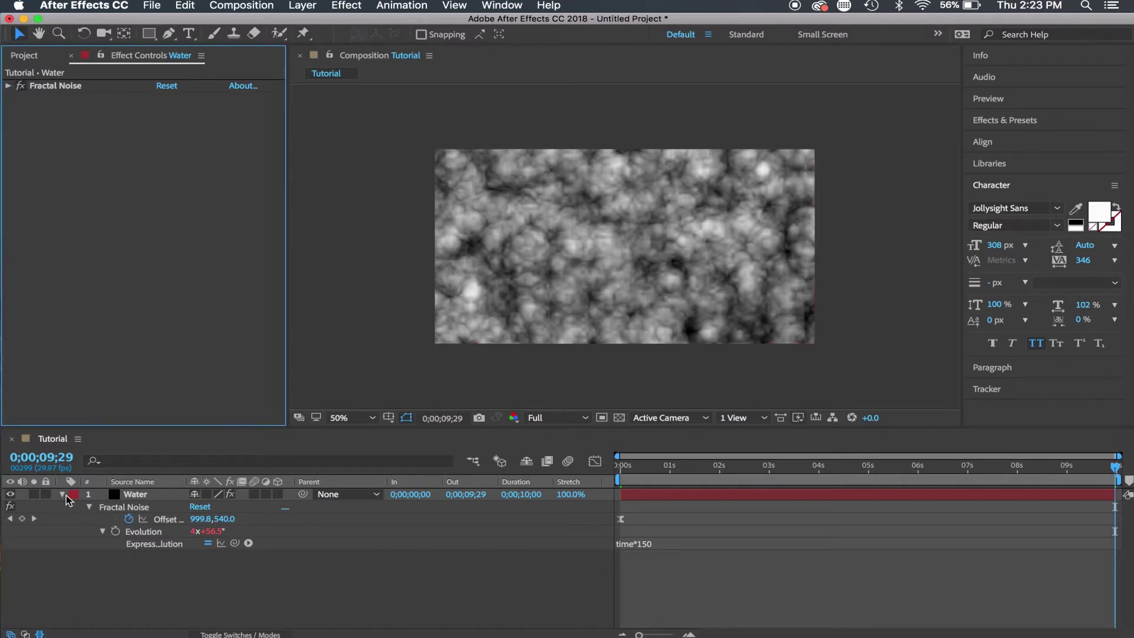
{"action": "left_click", "coordinate": [156, 499]}
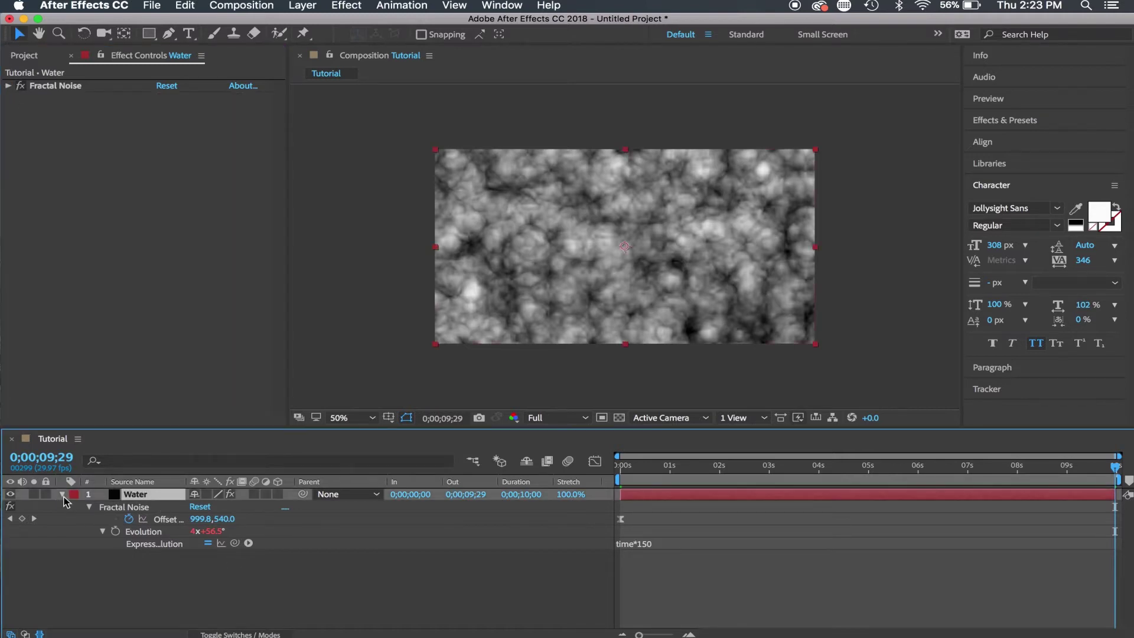
{"action": "left_click", "coordinate": [63, 495]}
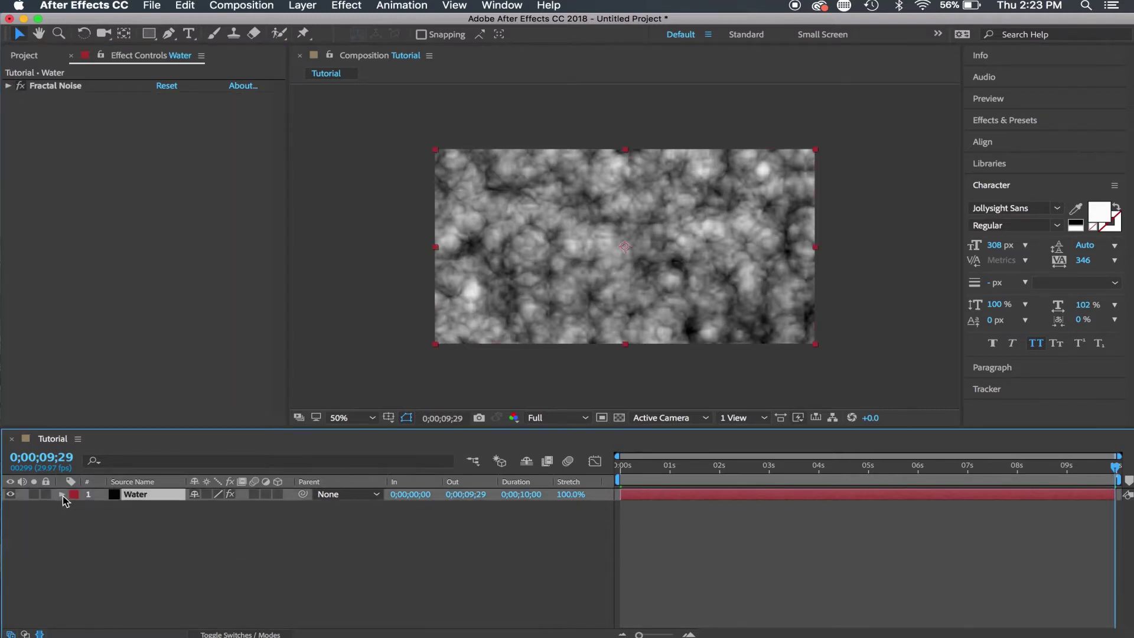
Apply Tritone to the Water layer and set its Midtones to light blue 68A2DD.
{"action": "left_click", "coordinate": [346, 5]}
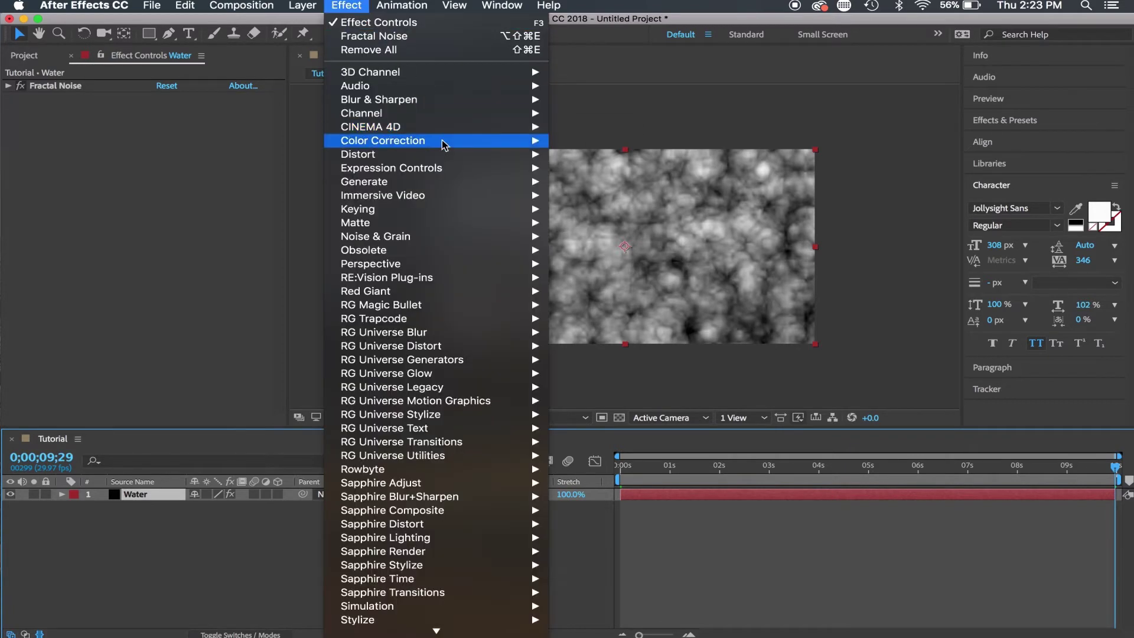
{"action": "mouse_move", "coordinate": [444, 145]}
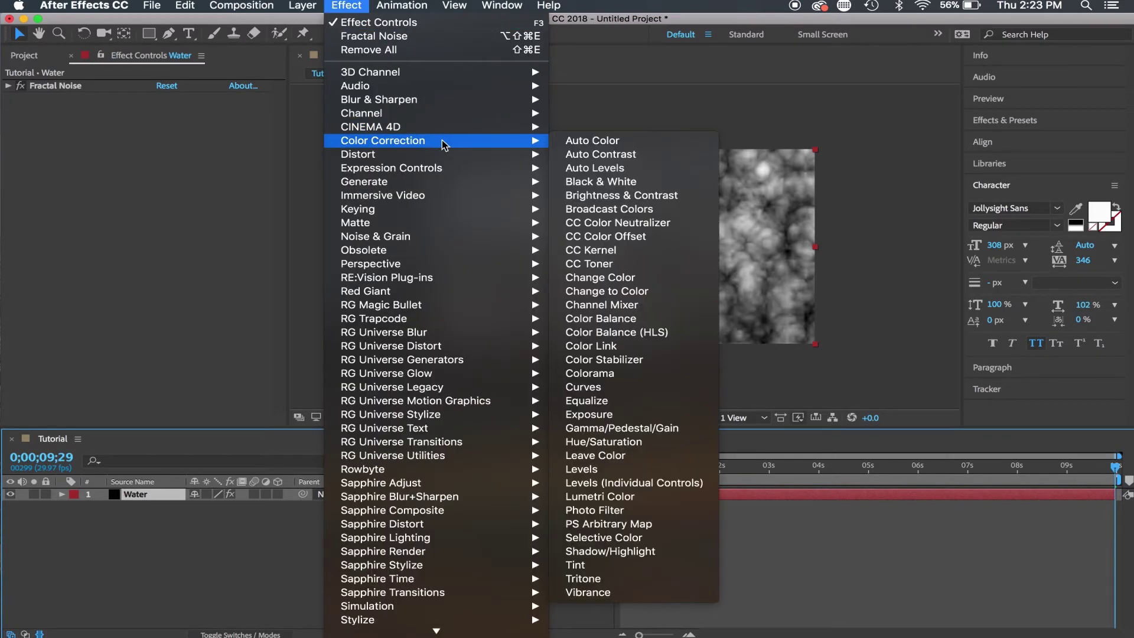
{"action": "left_click", "coordinate": [709, 580]}
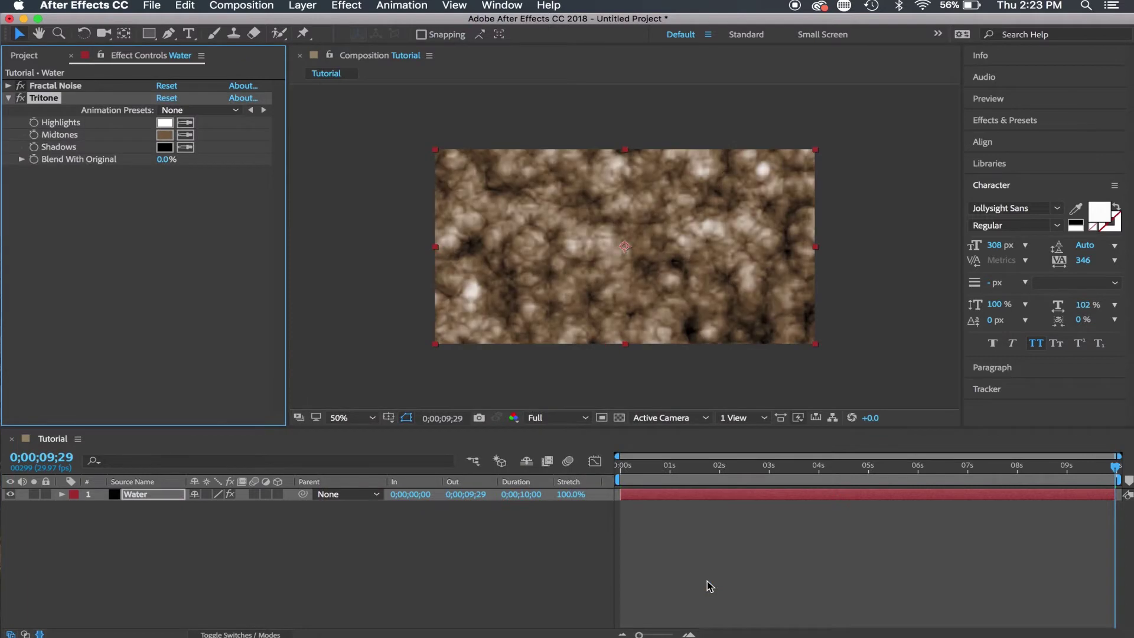
{"action": "left_click", "coordinate": [167, 137]}
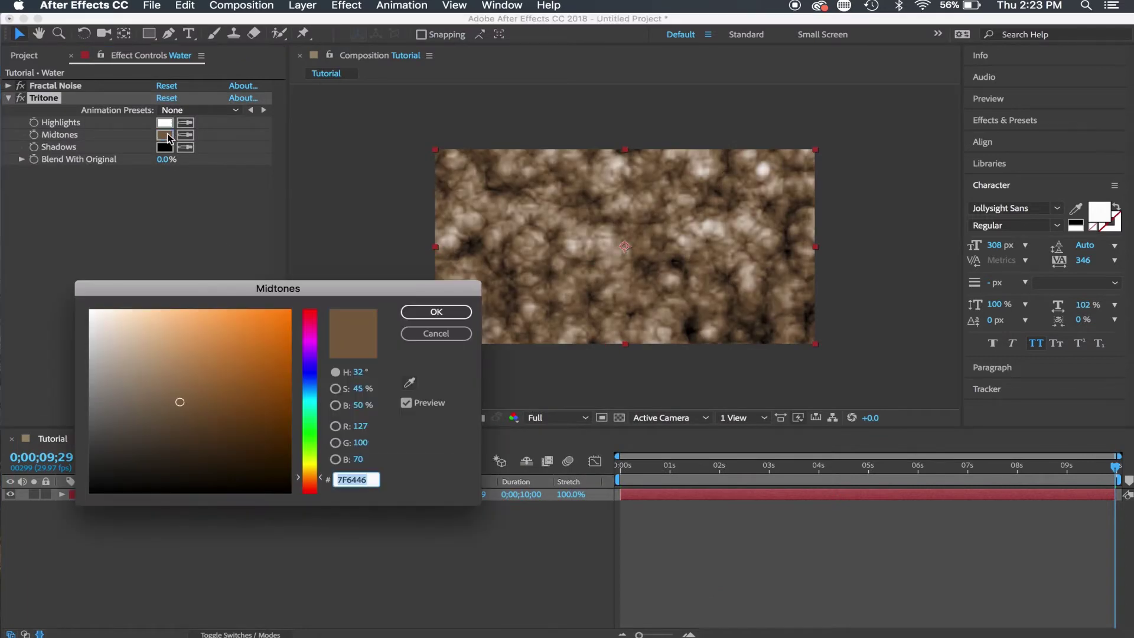
{"action": "left_click", "coordinate": [309, 385]}
{"action": "mouse_move", "coordinate": [255, 362]}
{"action": "left_mouse_down"}
{"action": "mouse_move", "coordinate": [211, 329]}
{"action": "mouse_move", "coordinate": [195, 333]}
{"action": "left_mouse_up"}
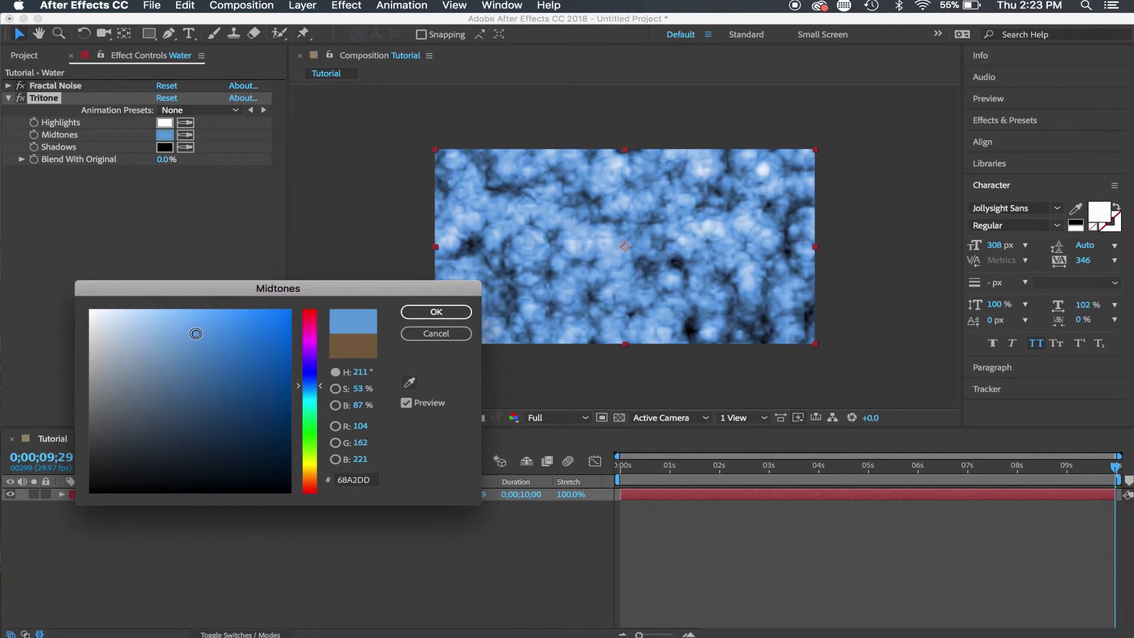
{"action": "left_click", "coordinate": [433, 313]}
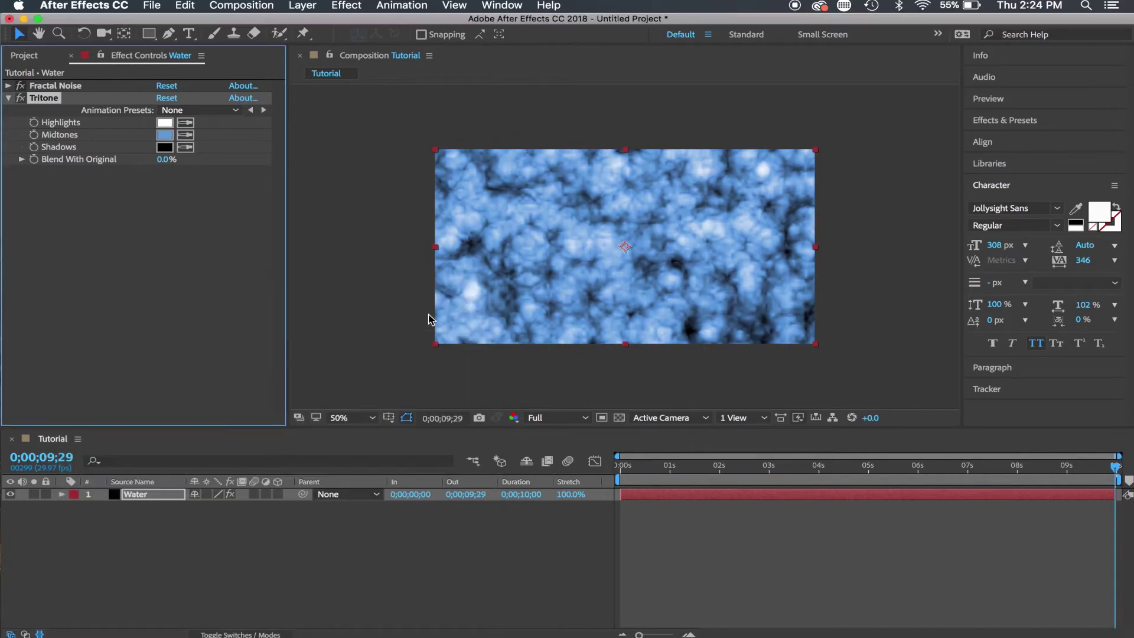
Set the Tritone Shadows color to a dark slate blue (about 375F79).
{"action": "left_click", "coordinate": [165, 148]}
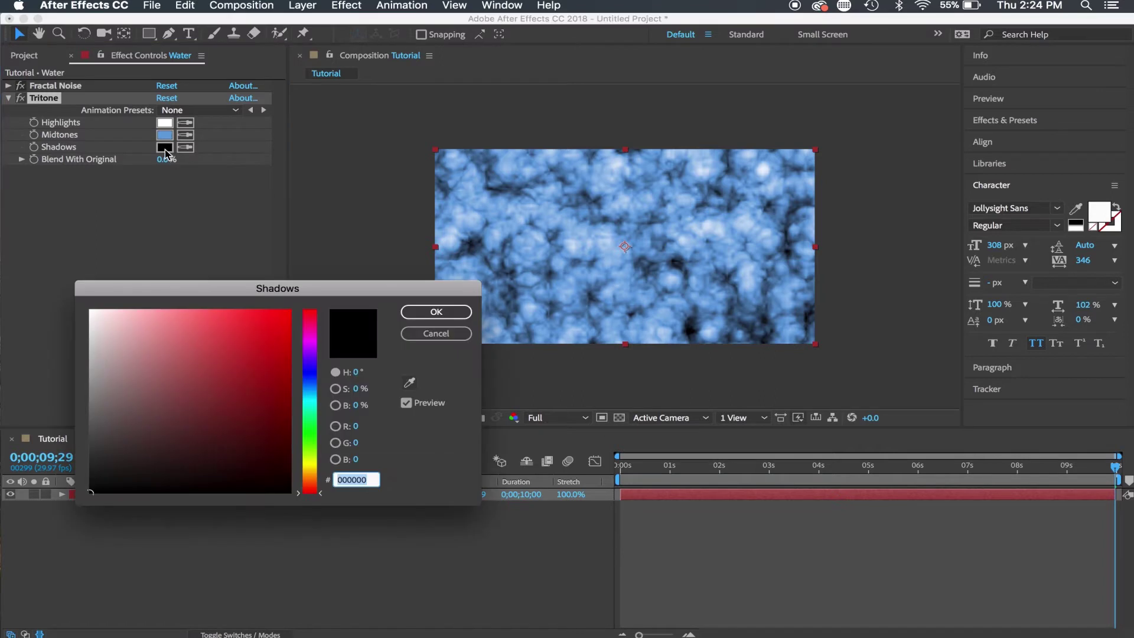
{"action": "left_click", "coordinate": [309, 385]}
{"action": "left_click_drag", "start_coordinate": [307, 384], "coordinate": [307, 388]}
{"action": "left_click", "coordinate": [436, 312]}
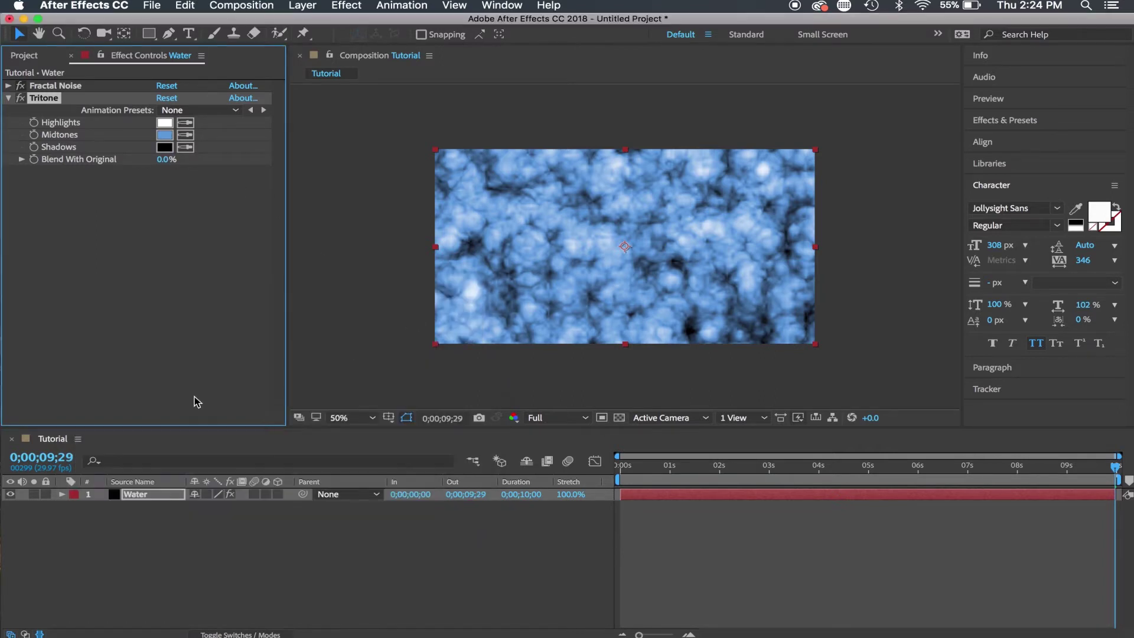
{"action": "left_click", "coordinate": [166, 148]}
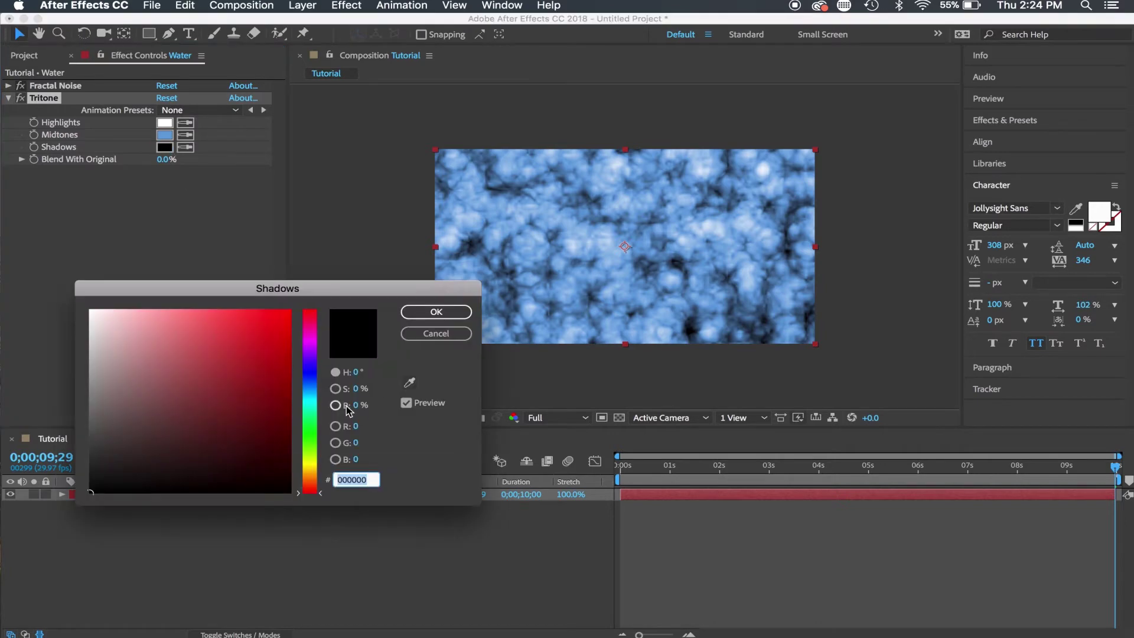
{"action": "left_click", "coordinate": [311, 394]}
{"action": "left_click_drag", "start_coordinate": [267, 399], "coordinate": [186, 408]}
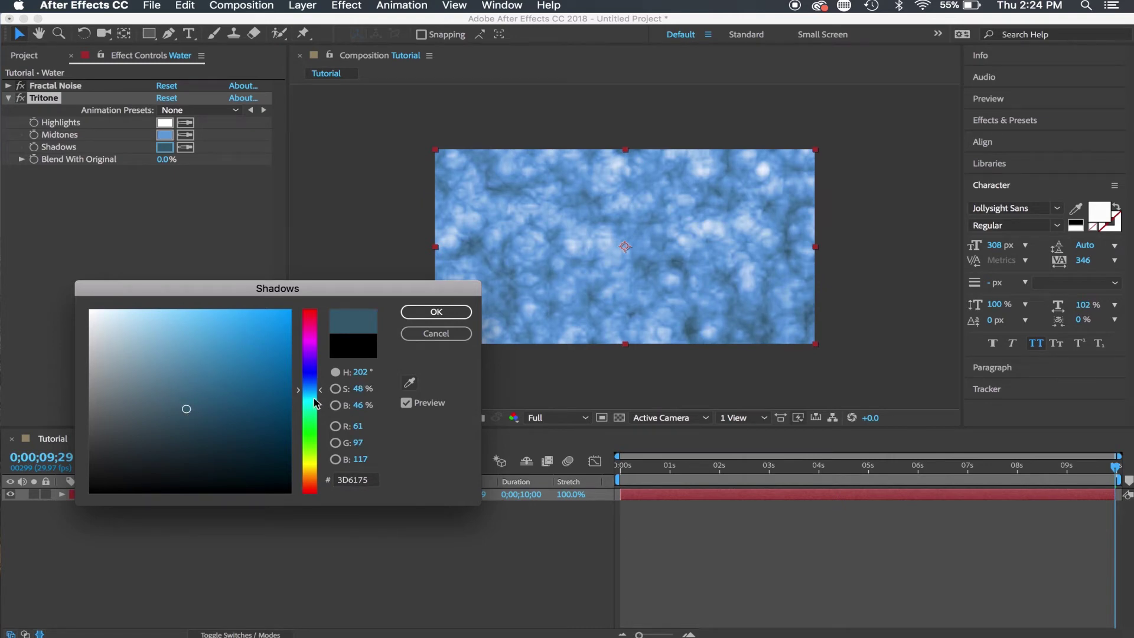
{"action": "left_click_drag", "start_coordinate": [205, 396], "coordinate": [198, 405]}
{"action": "left_click", "coordinate": [440, 311]}
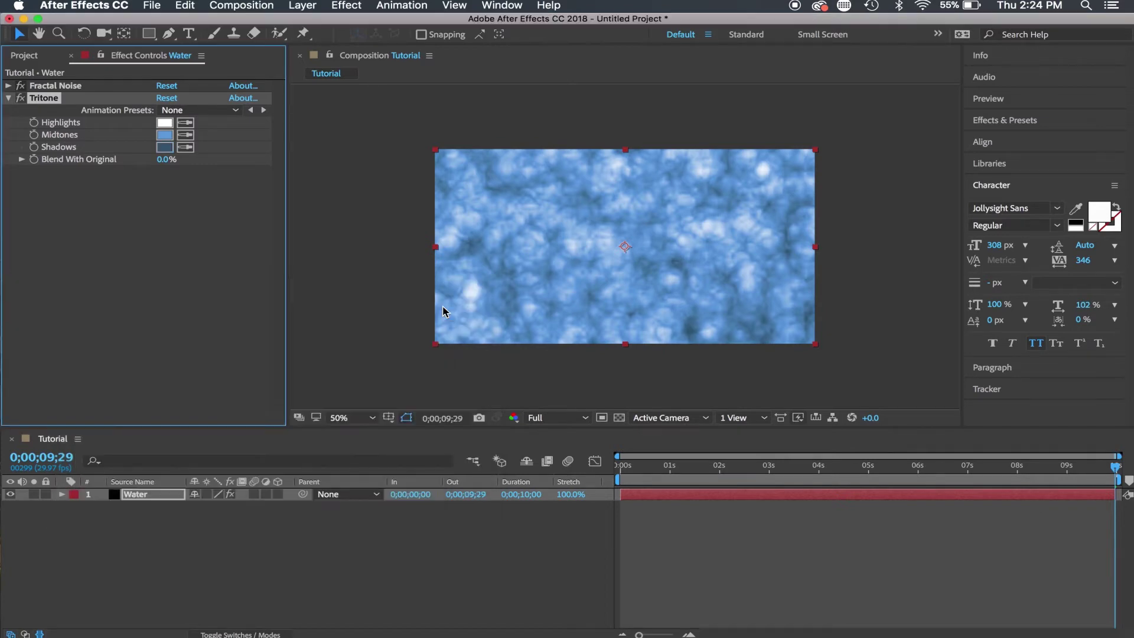
Set the Tritone Highlights color to a near-white pale blue (ECF6FD).
{"action": "left_click", "coordinate": [165, 124]}
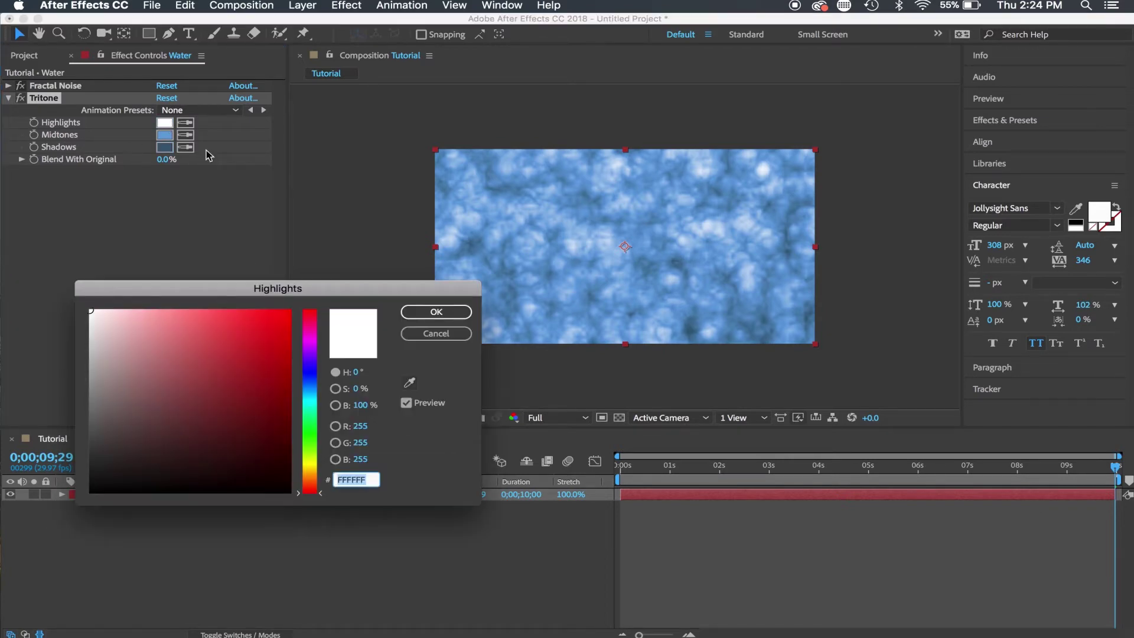
{"action": "left_click", "coordinate": [310, 389]}
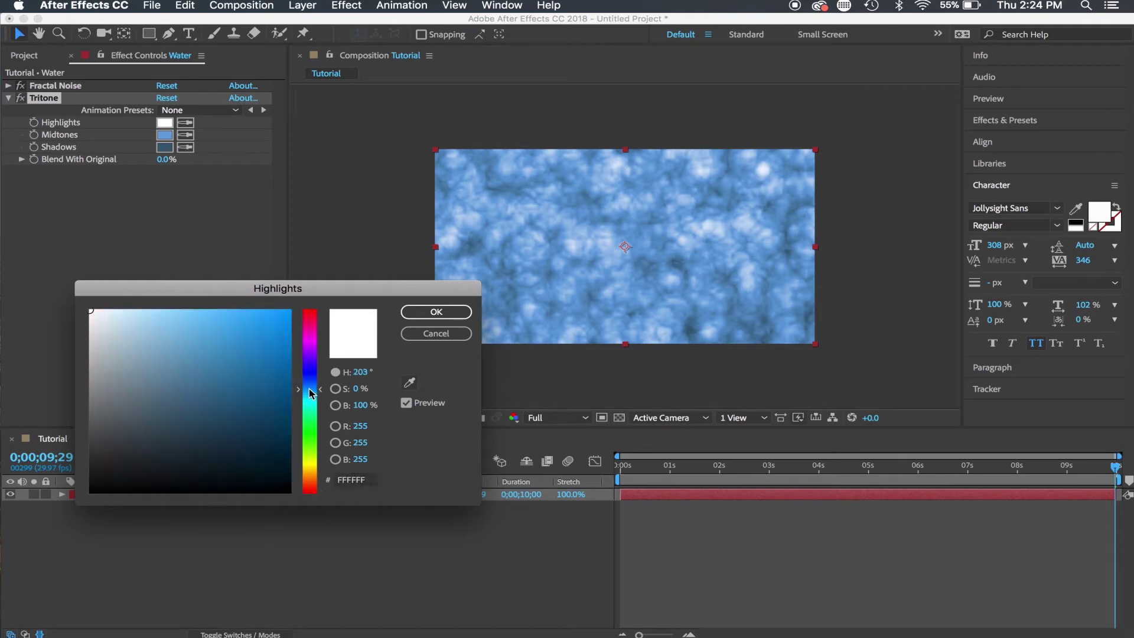
{"action": "left_click", "coordinate": [146, 318]}
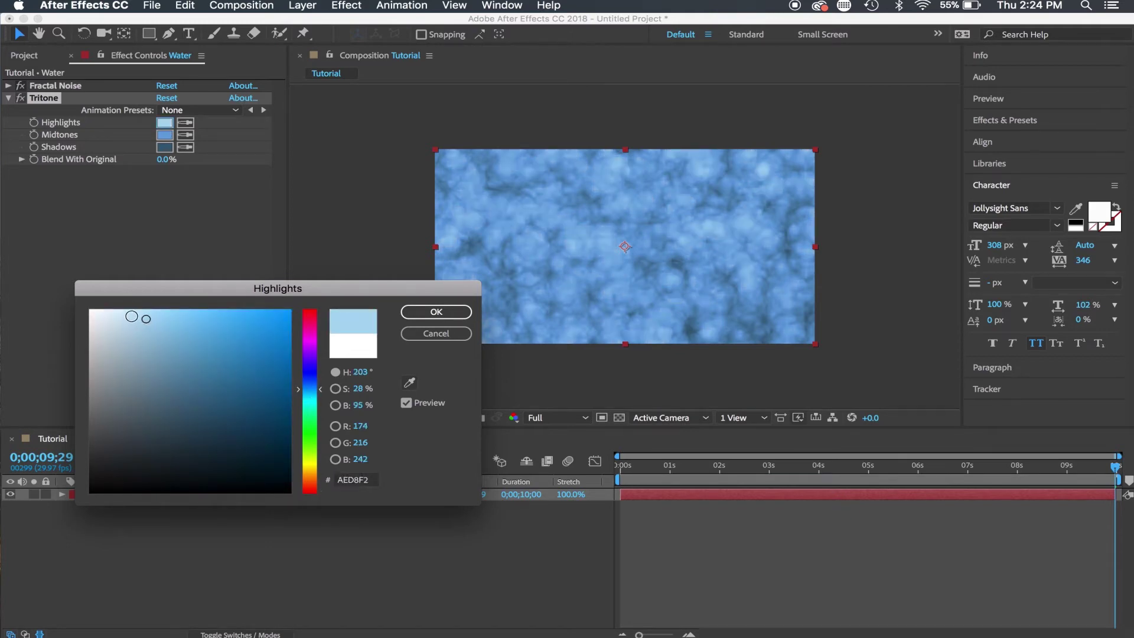
{"action": "left_click_drag", "start_coordinate": [131, 316], "coordinate": [102, 312]}
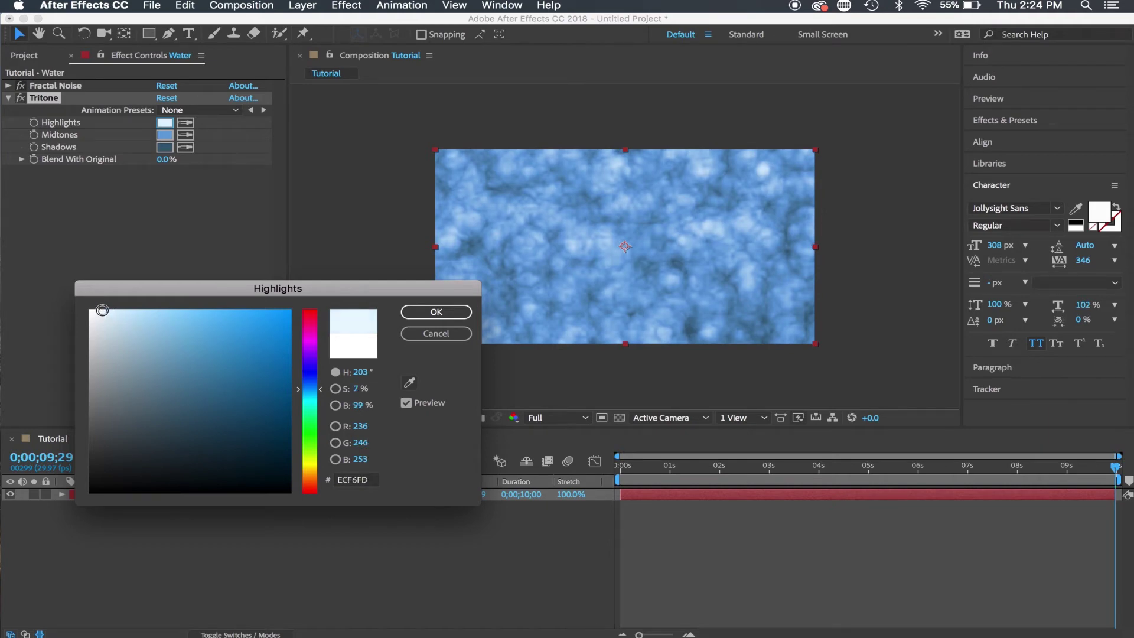
{"action": "left_click", "coordinate": [428, 322]}
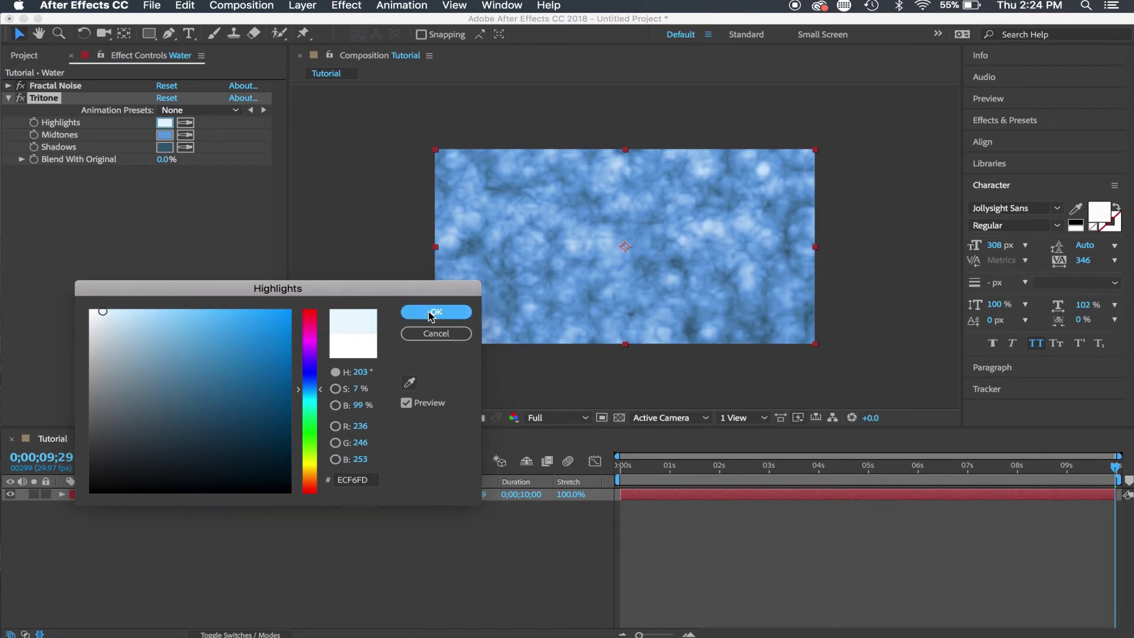
{"action": "left_click", "coordinate": [8, 99]}
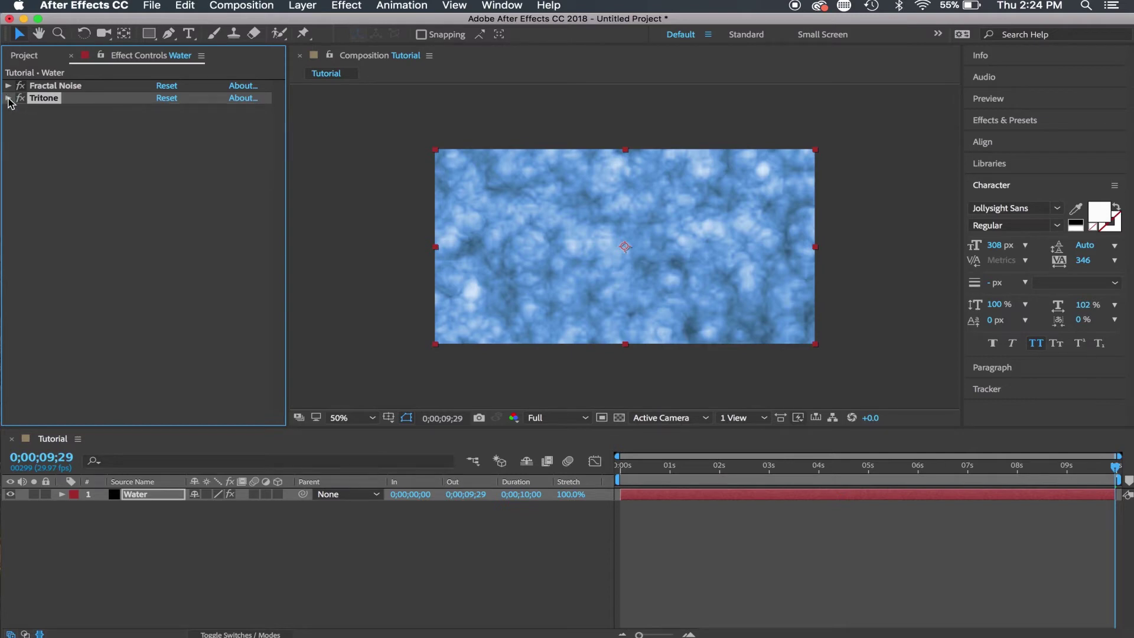
Pre-compose the Water layer into 'Water Comp 1'.
{"action": "right_click", "coordinate": [168, 502]}
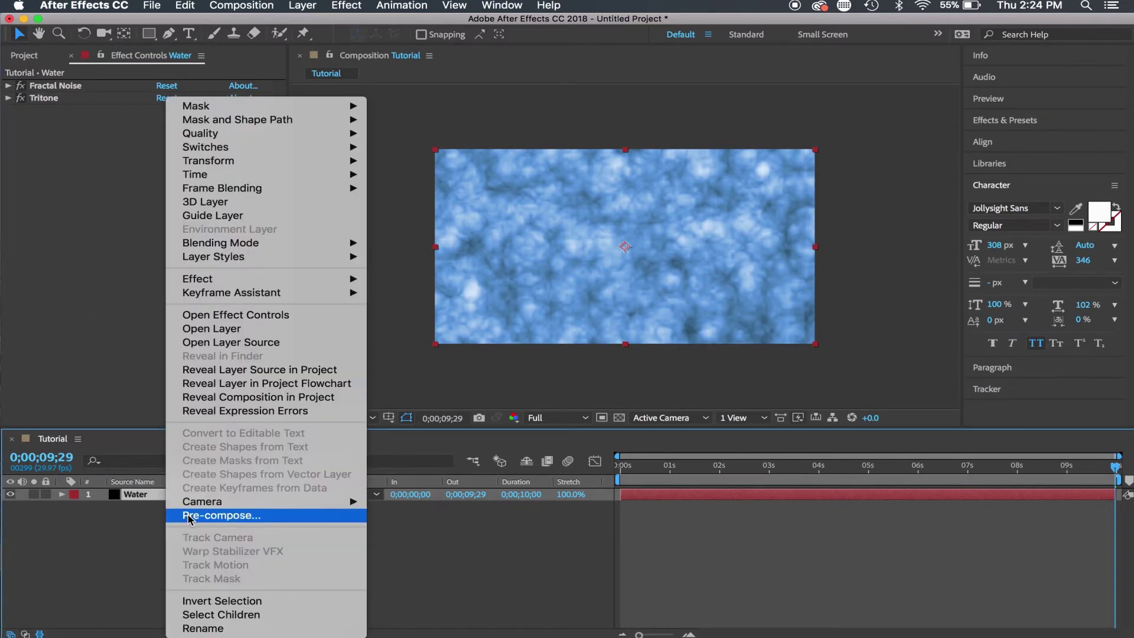
{"action": "left_click", "coordinate": [188, 517]}
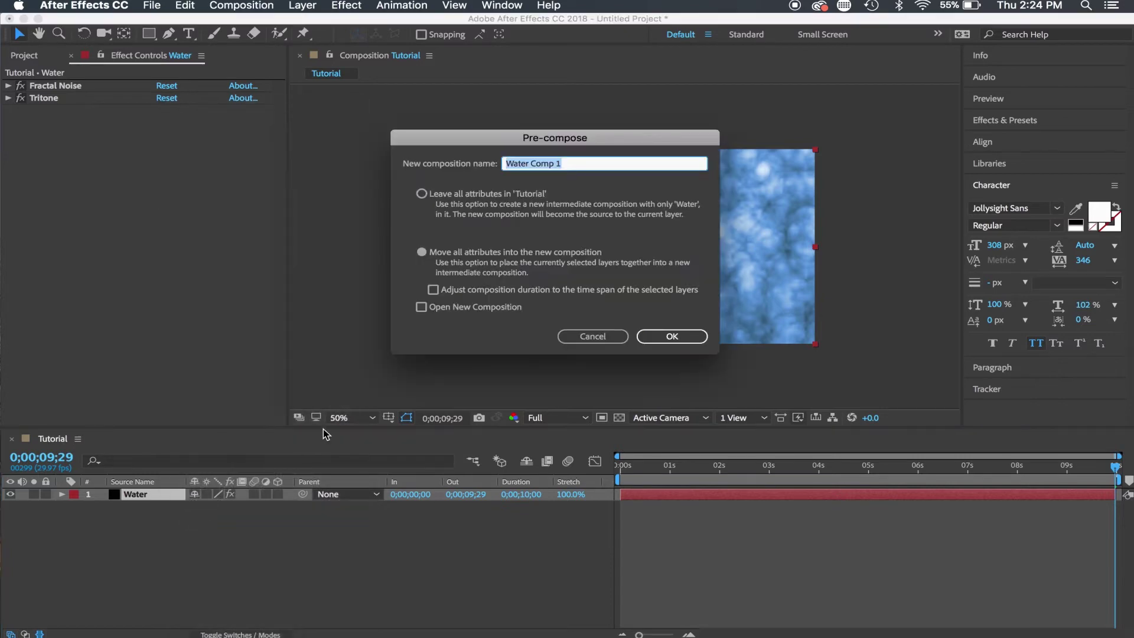
{"action": "left_click", "coordinate": [667, 339]}
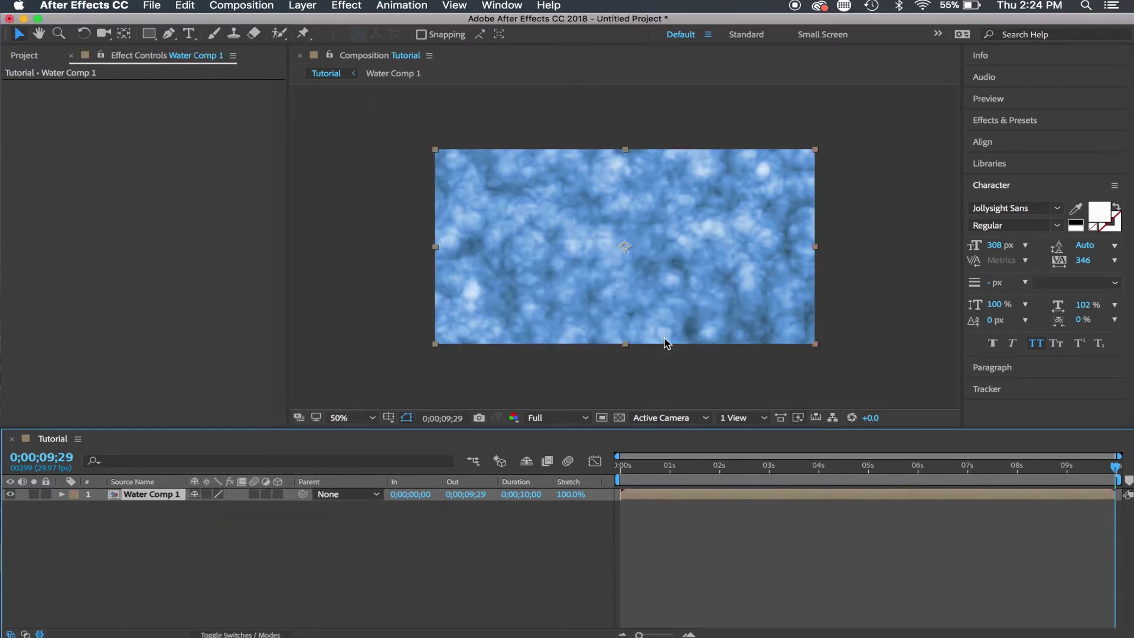
Apply the CC Glass effect from Stylize to Water Comp 1.
{"action": "left_click", "coordinate": [346, 6]}
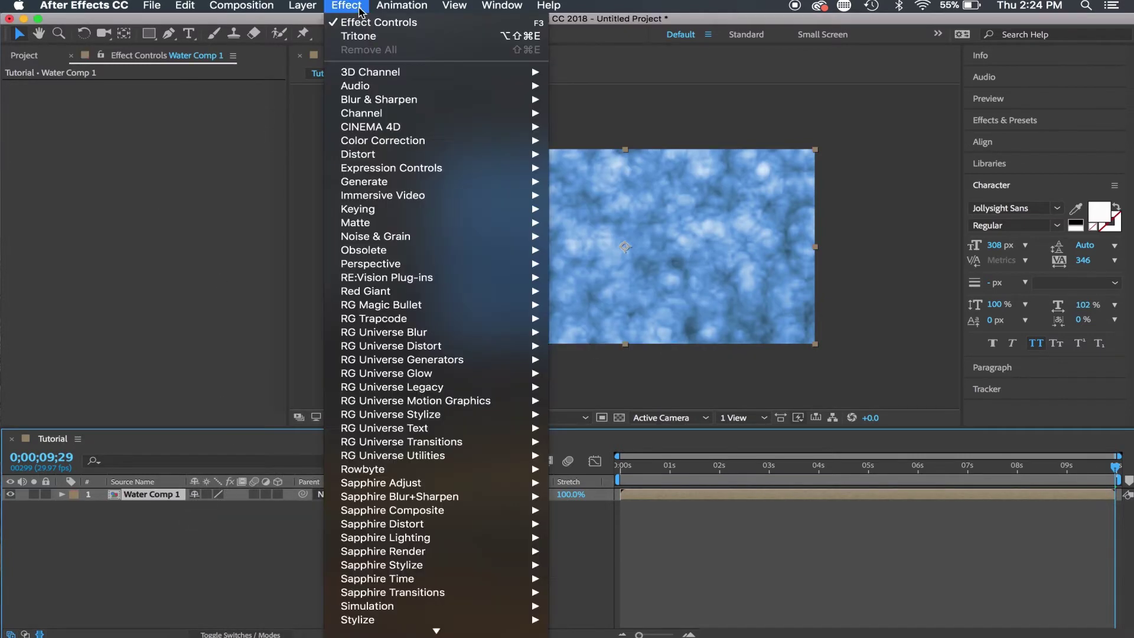
{"action": "scroll", "coordinate": [434, 582], "scroll_direction": "down", "scroll_amount": 3}
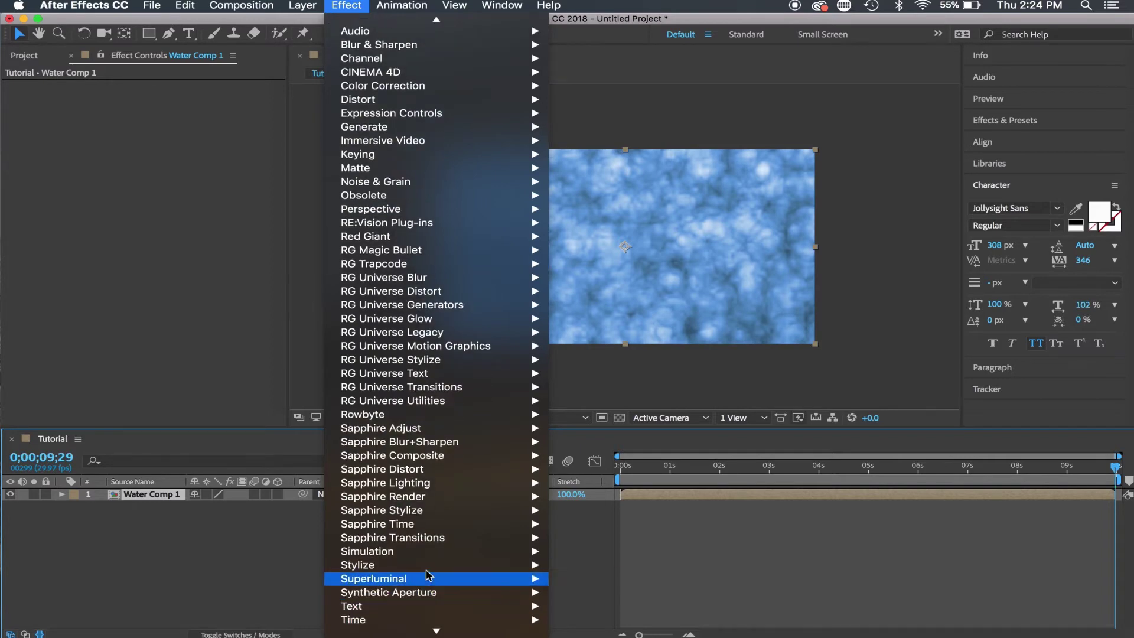
{"action": "mouse_move", "coordinate": [440, 567]}
{"action": "left_click", "coordinate": [651, 355]}
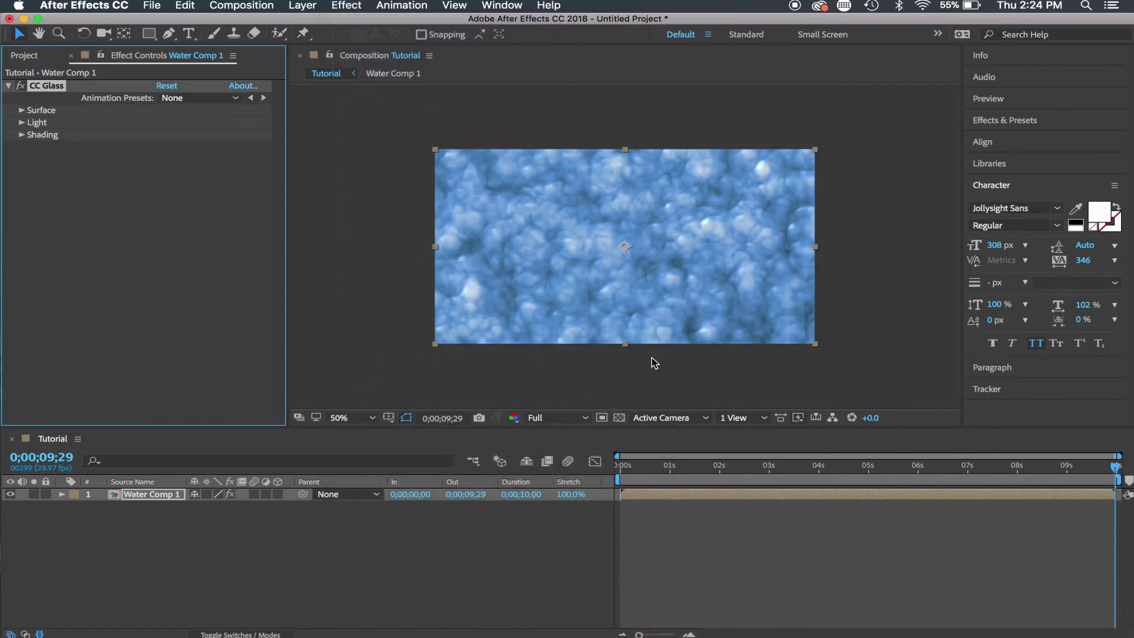
{"action": "left_click", "coordinate": [21, 110]}
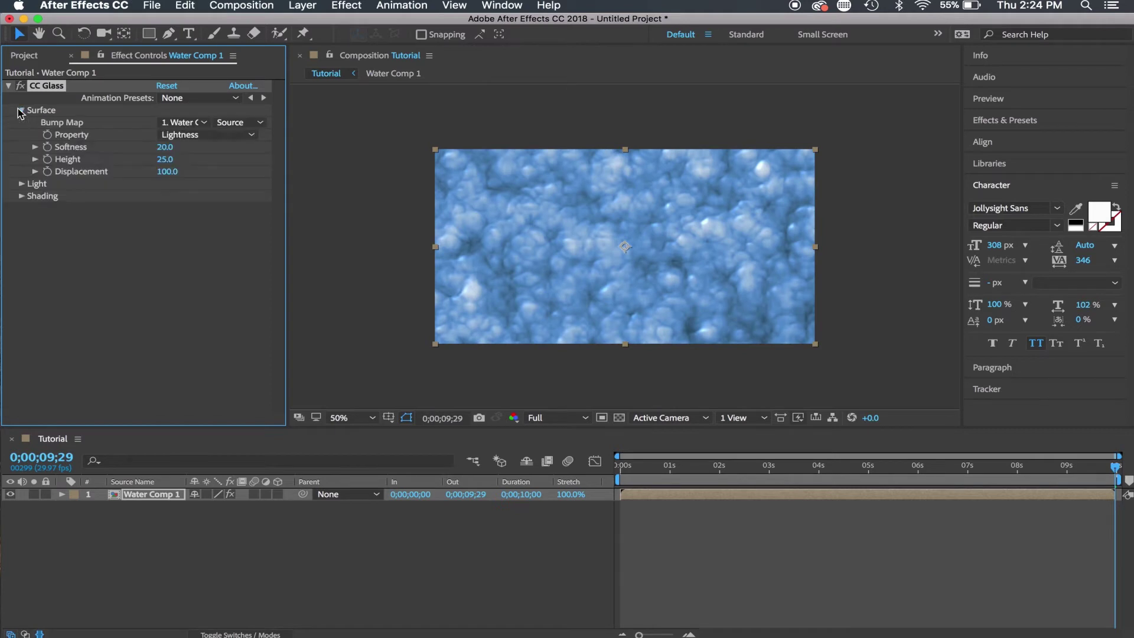
Set CC Glass Softness to 40, Height to 70 and Displacement to -100.
{"action": "left_click", "coordinate": [165, 147]}
{"action": "type", "text": "40"}
{"action": "key", "text": "Return"}
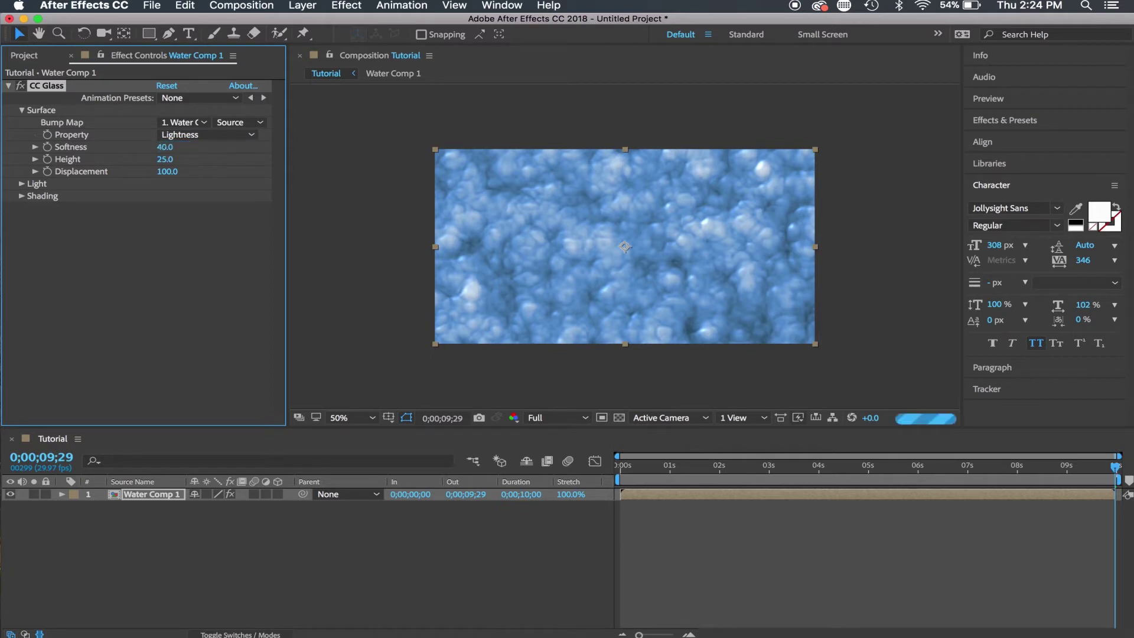
{"action": "left_click", "coordinate": [165, 160]}
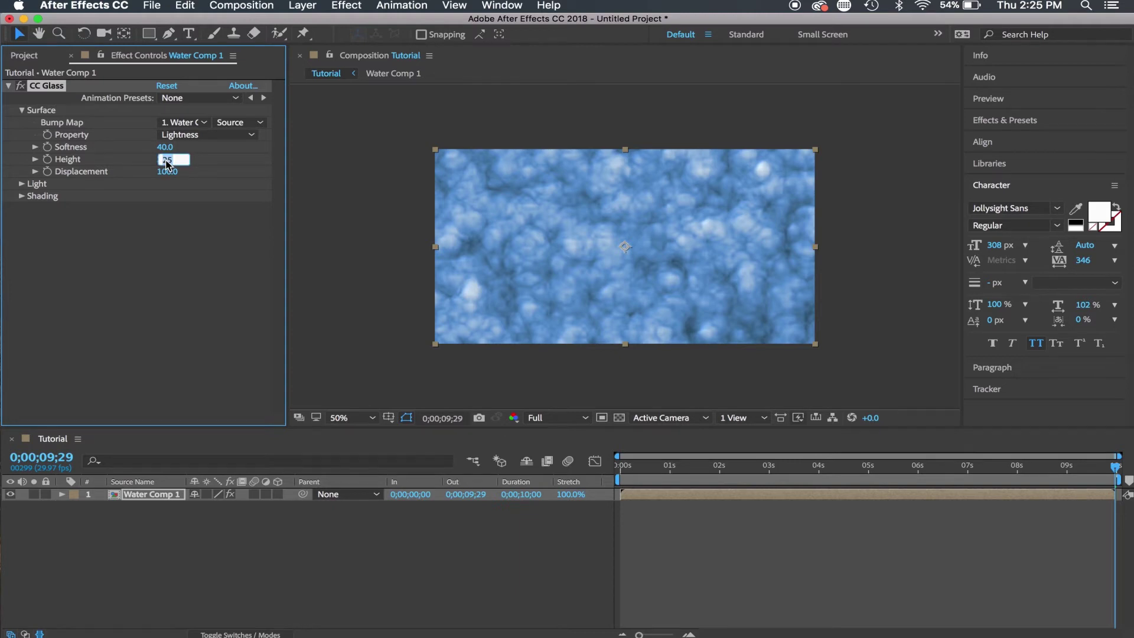
{"action": "type", "text": "70"}
{"action": "key", "text": "Return"}
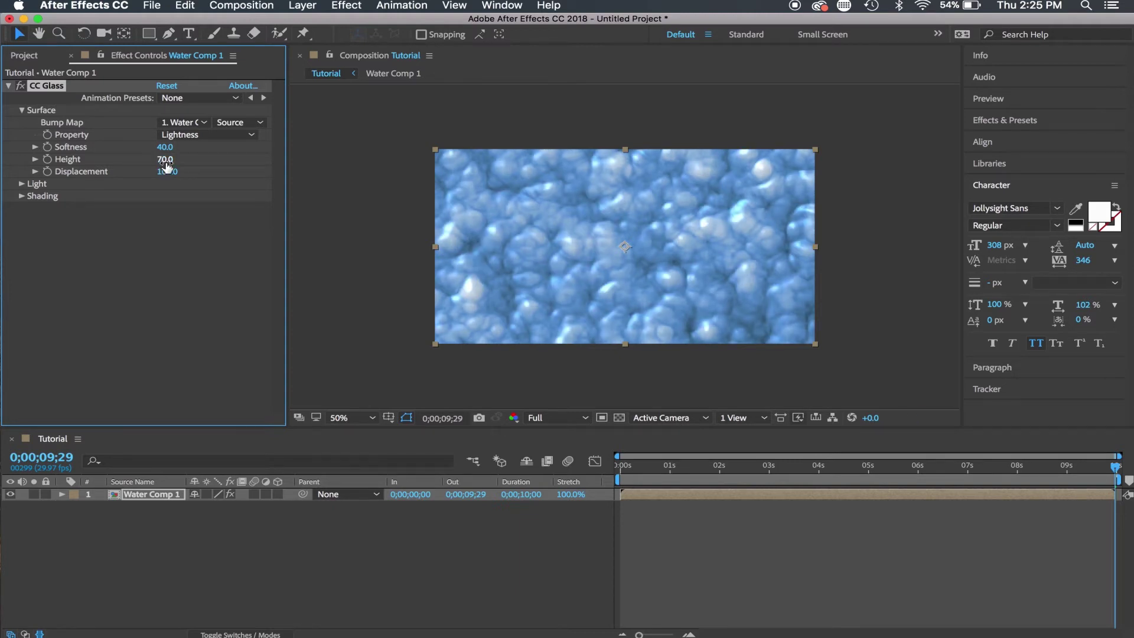
{"action": "left_click", "coordinate": [169, 171]}
{"action": "type", "text": "-"}
{"action": "key", "text": "Return"}
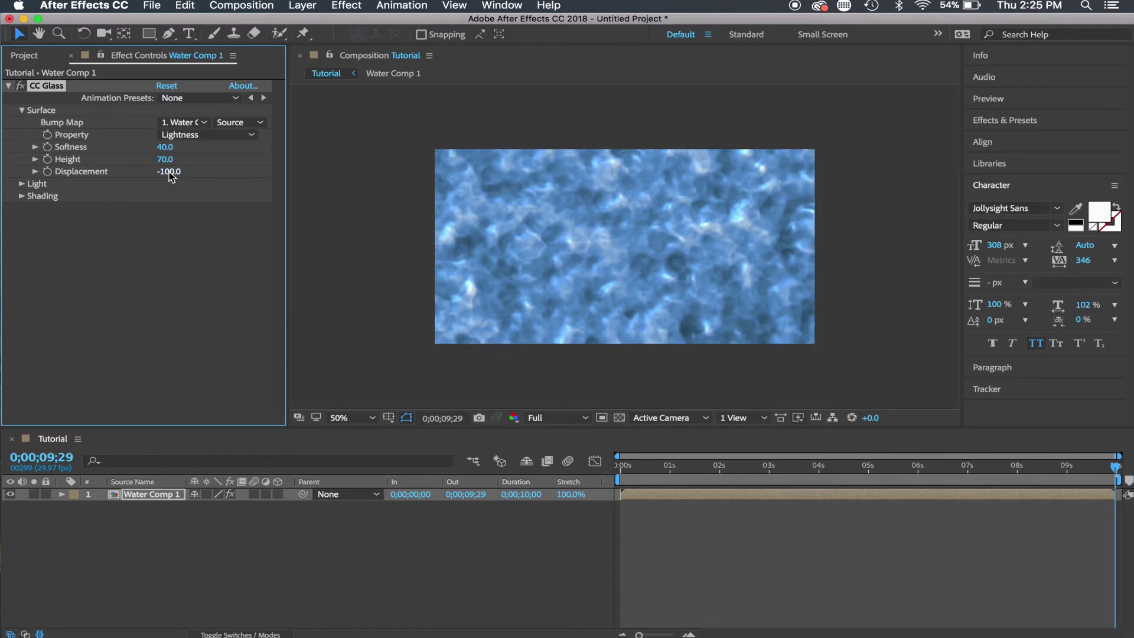
Preview the animated water, then scale Water Comp 1 to 110%.
{"action": "key", "text": "space"}
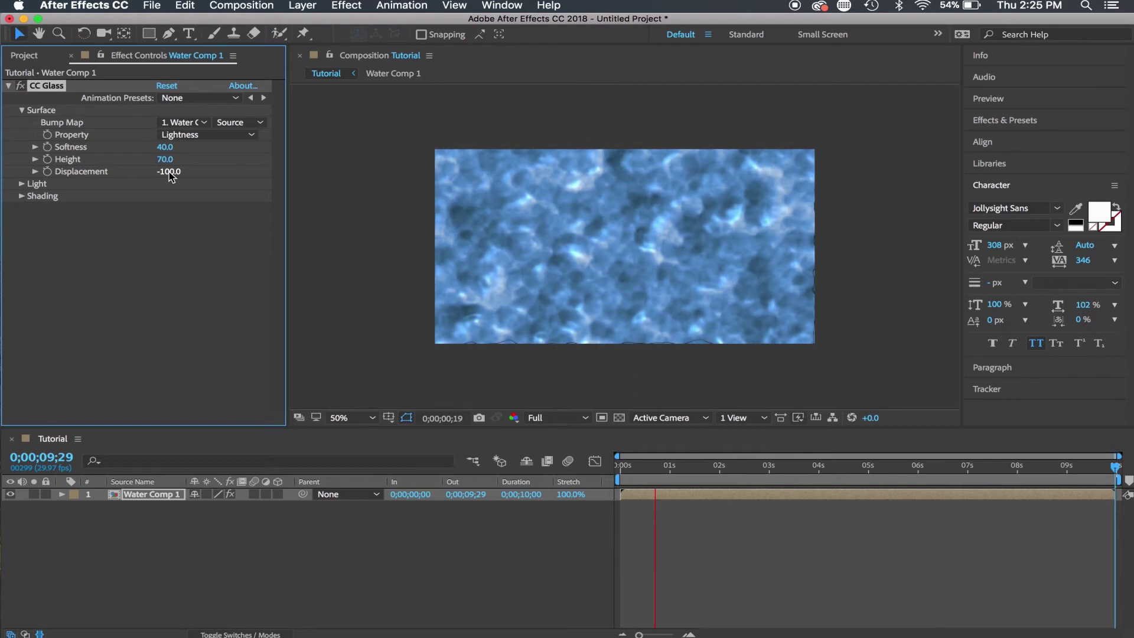
{"action": "key", "text": "space"}
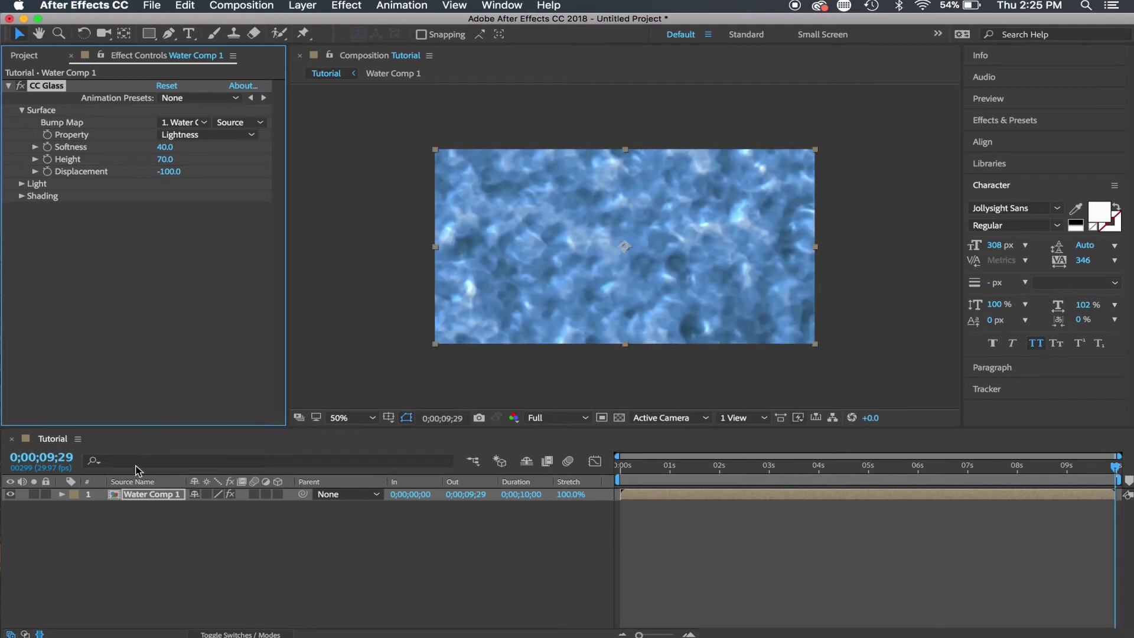
{"action": "key", "text": "s"}
{"action": "left_click", "coordinate": [238, 507]}
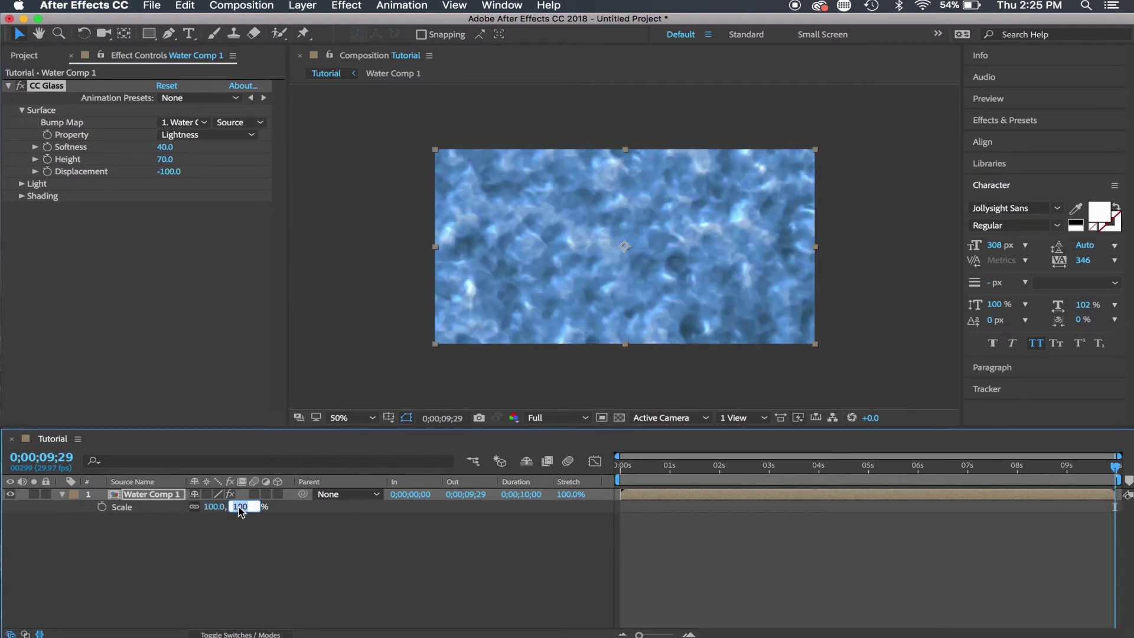
{"action": "type", "text": "110"}
{"action": "key", "text": "Return"}
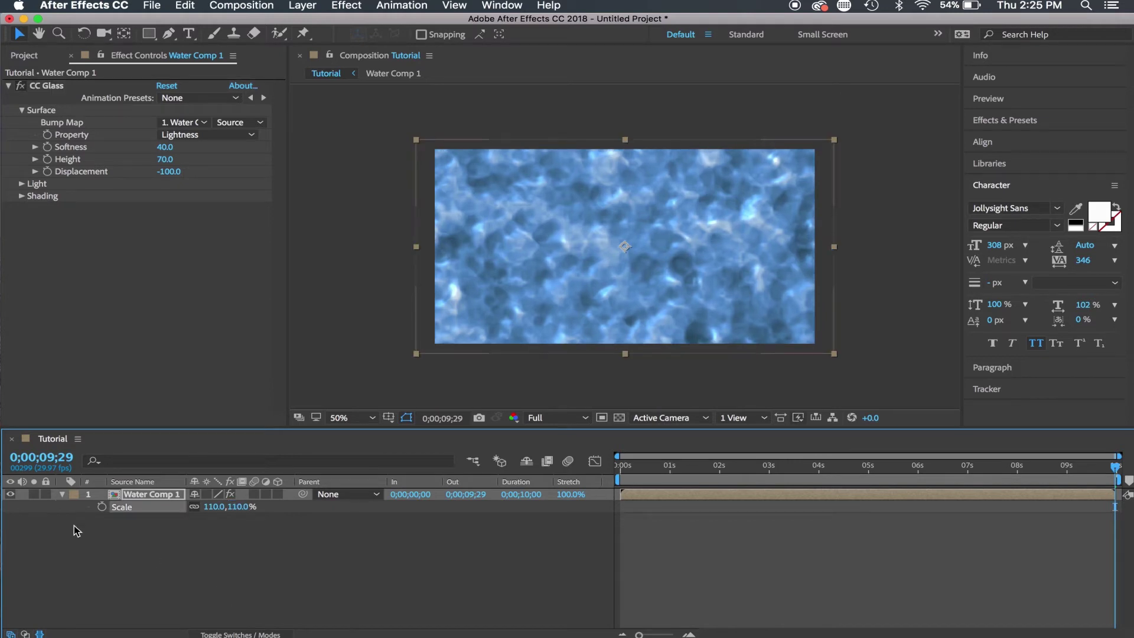
{"action": "left_click", "coordinate": [62, 494]}
{"action": "left_click", "coordinate": [146, 551]}
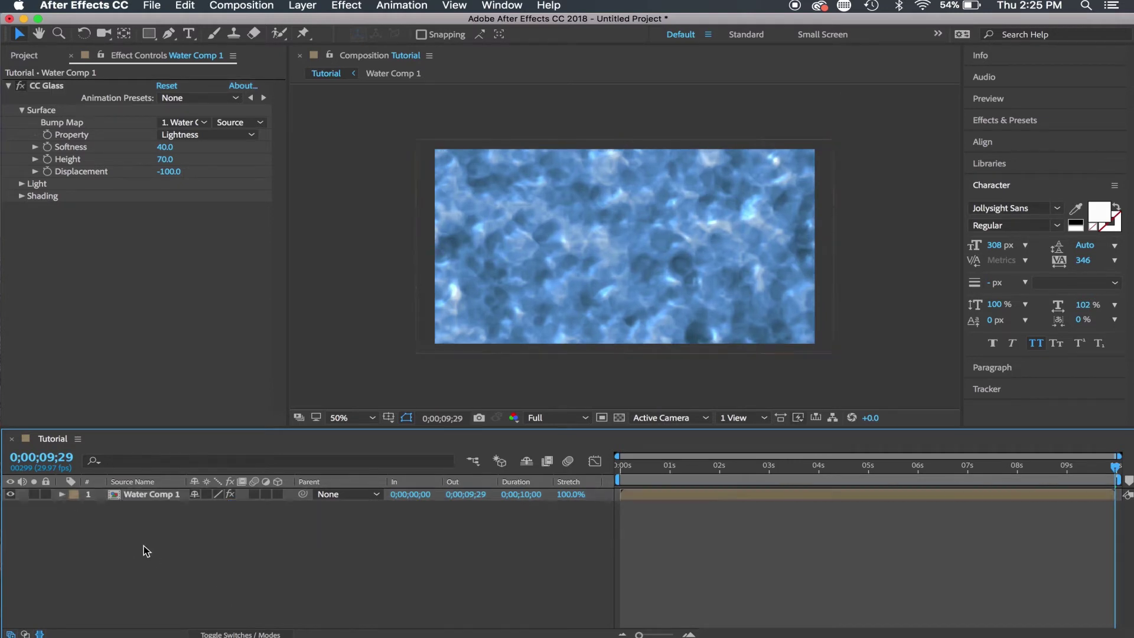
Add a new text layer reading 'Sea Water' over Water Comp 1.
{"action": "right_click", "coordinate": [150, 540]}
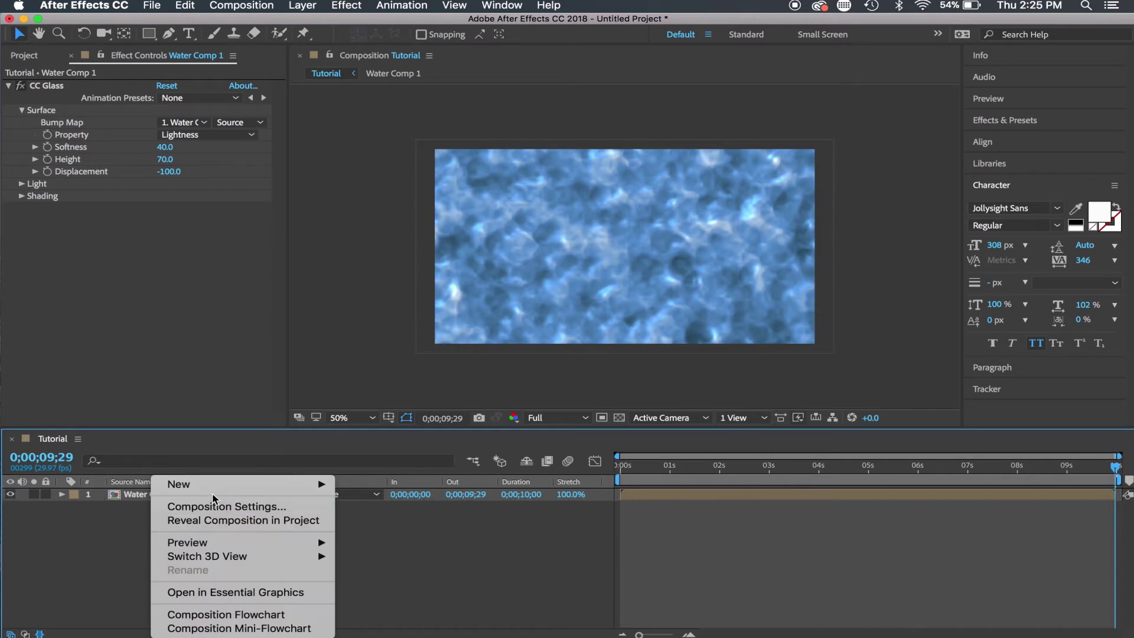
{"action": "mouse_move", "coordinate": [219, 484]}
{"action": "left_click", "coordinate": [438, 518]}
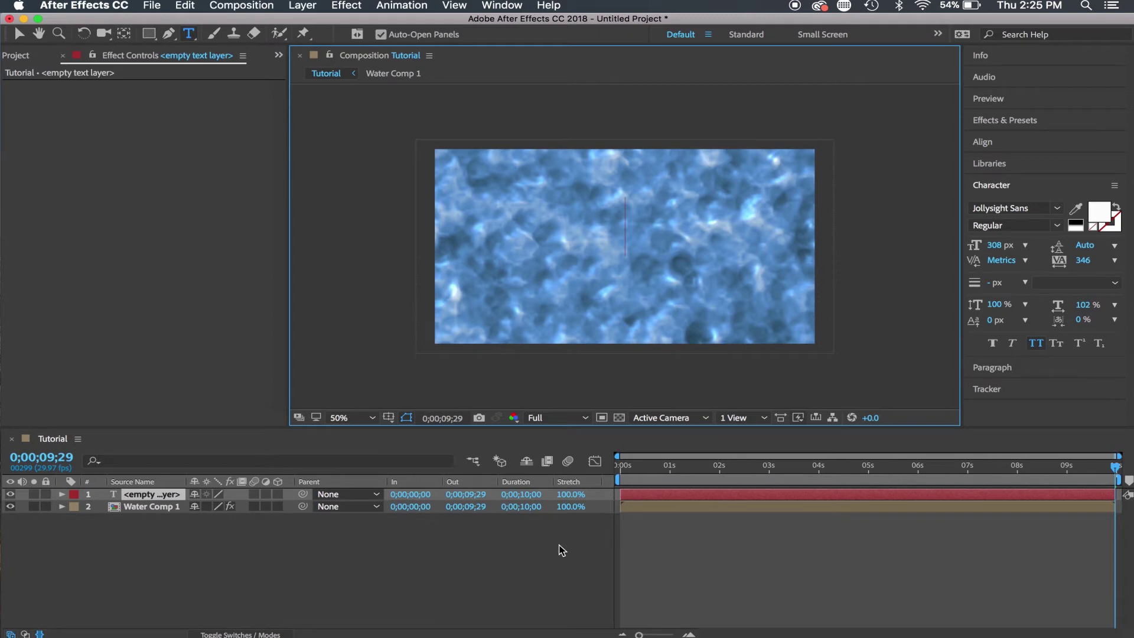
{"action": "type", "text": "Sea "}
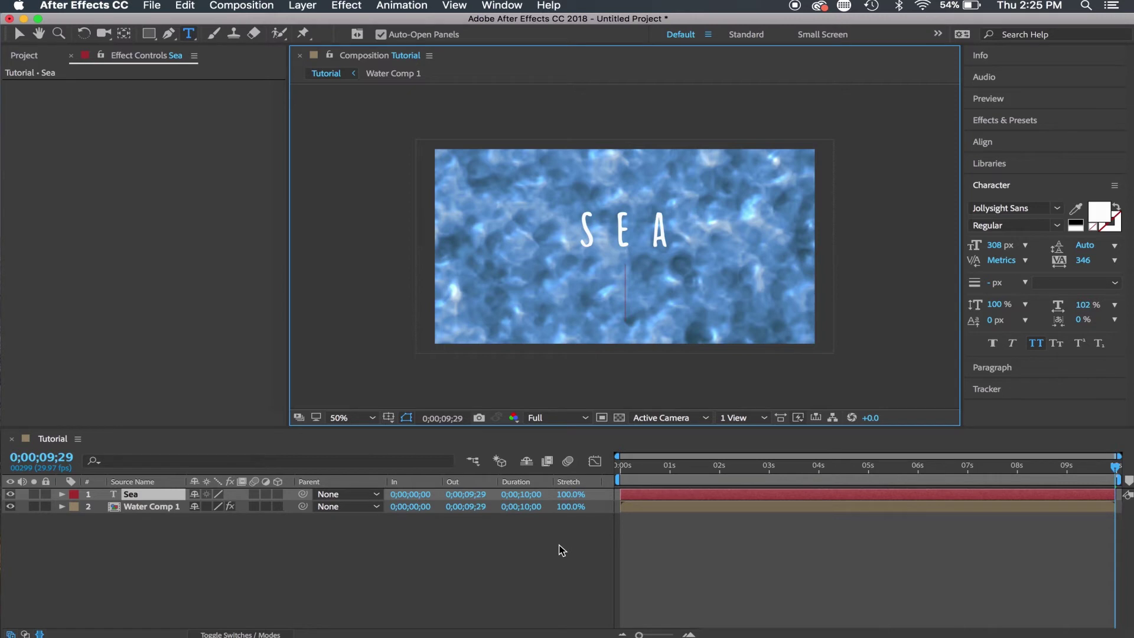
{"action": "type", "text": "Water"}
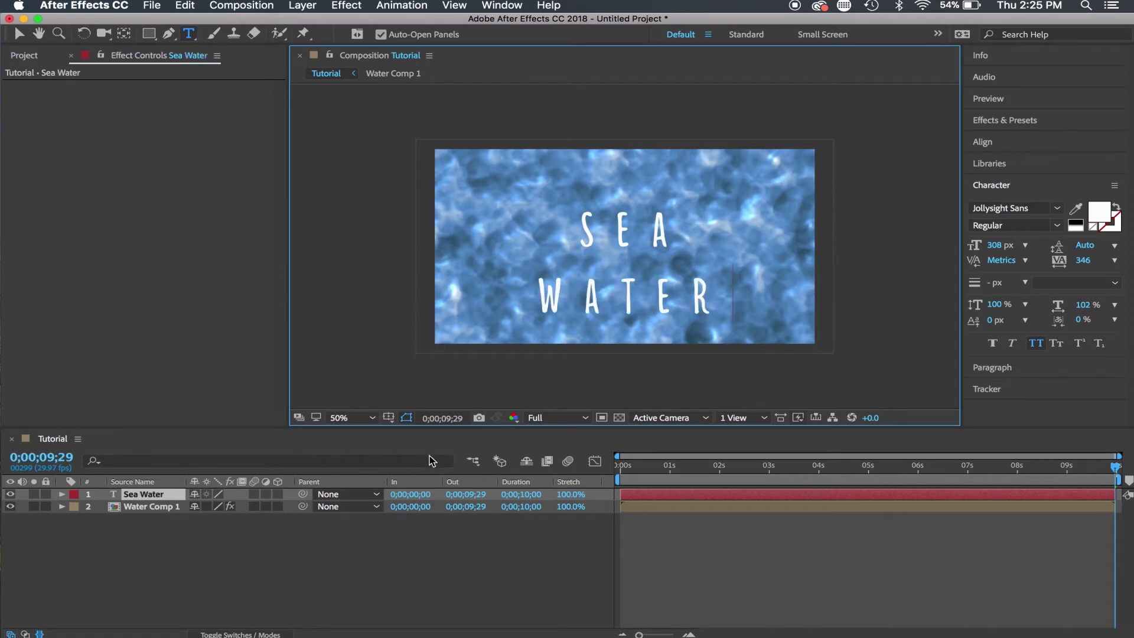
{"action": "left_click", "coordinate": [342, 8]}
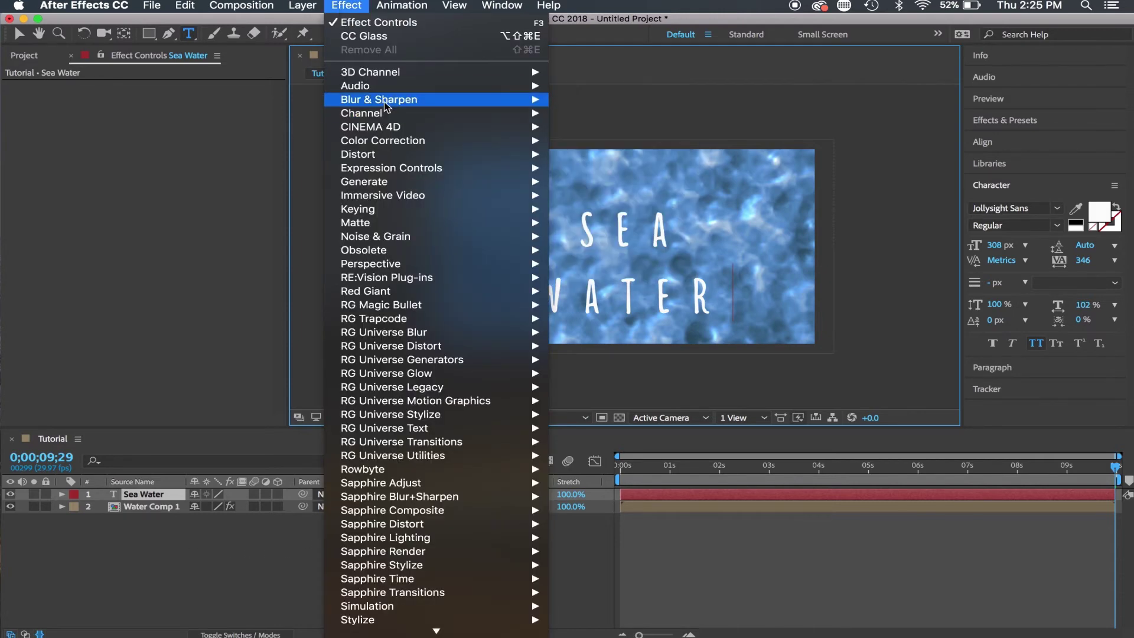
Apply CC Vector Blur to the SEA WATER text with Amount 10.
{"action": "mouse_move", "coordinate": [385, 102]}
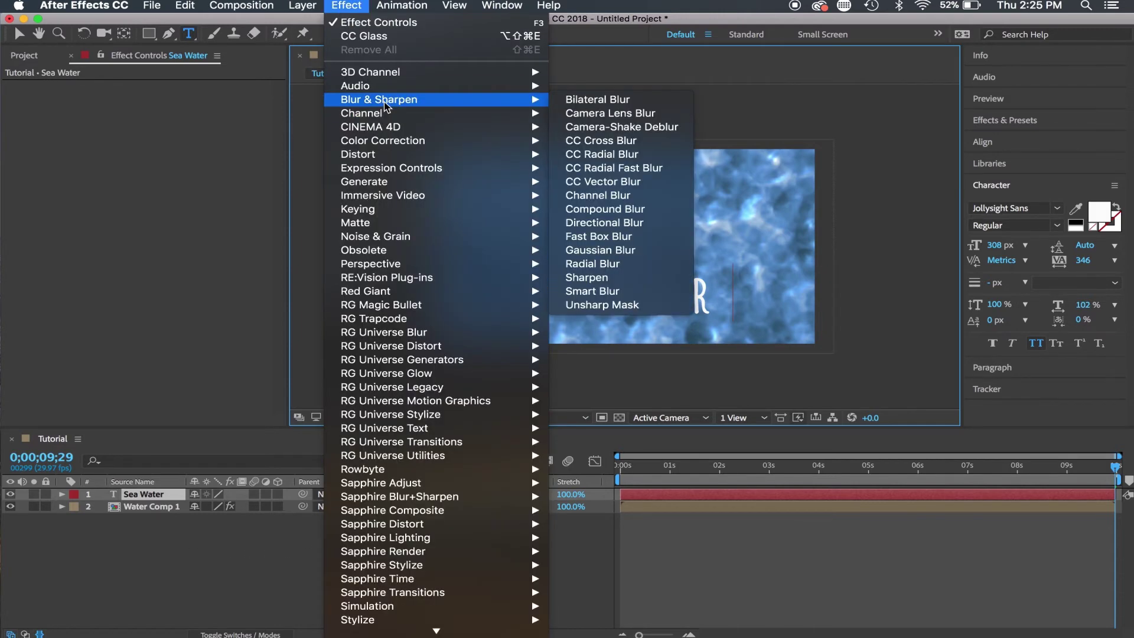
{"action": "left_click", "coordinate": [604, 182]}
{"action": "key", "text": "v"}
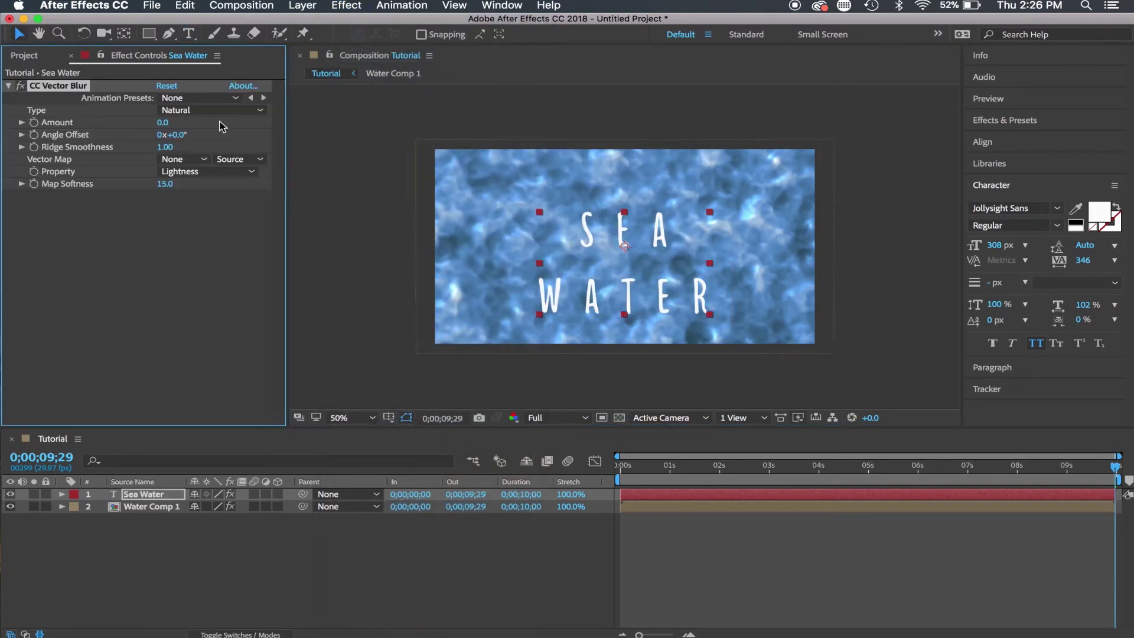
{"action": "left_click", "coordinate": [161, 122]}
{"action": "key", "text": "Return"}
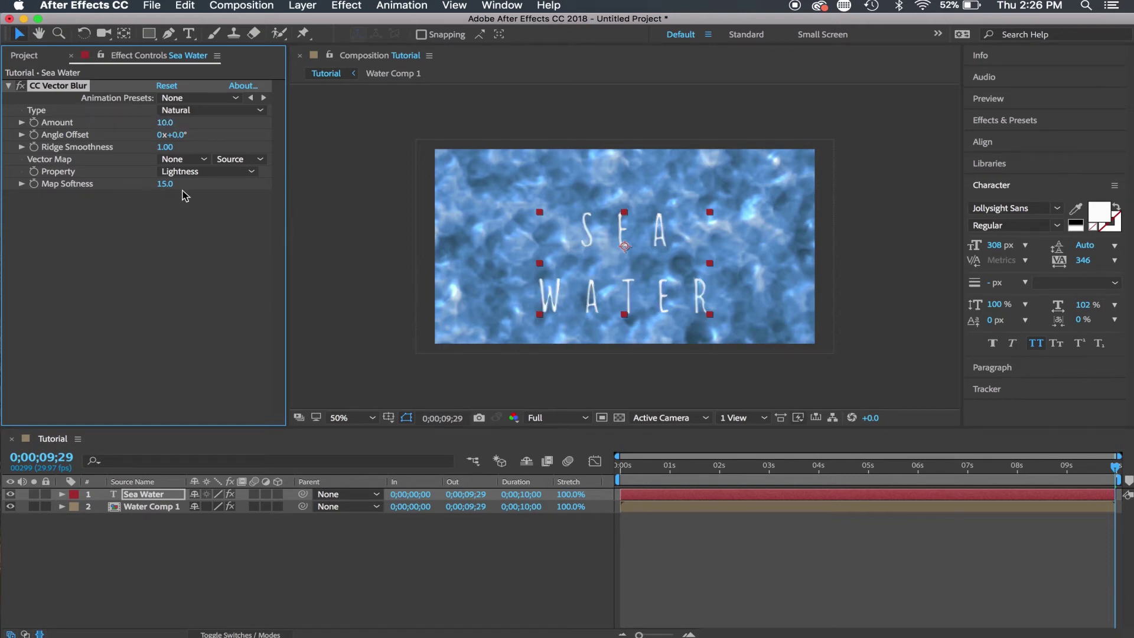
Lower the Sea Water layer's opacity to 75%.
{"action": "left_click", "coordinate": [176, 496]}
{"action": "key", "text": "t"}
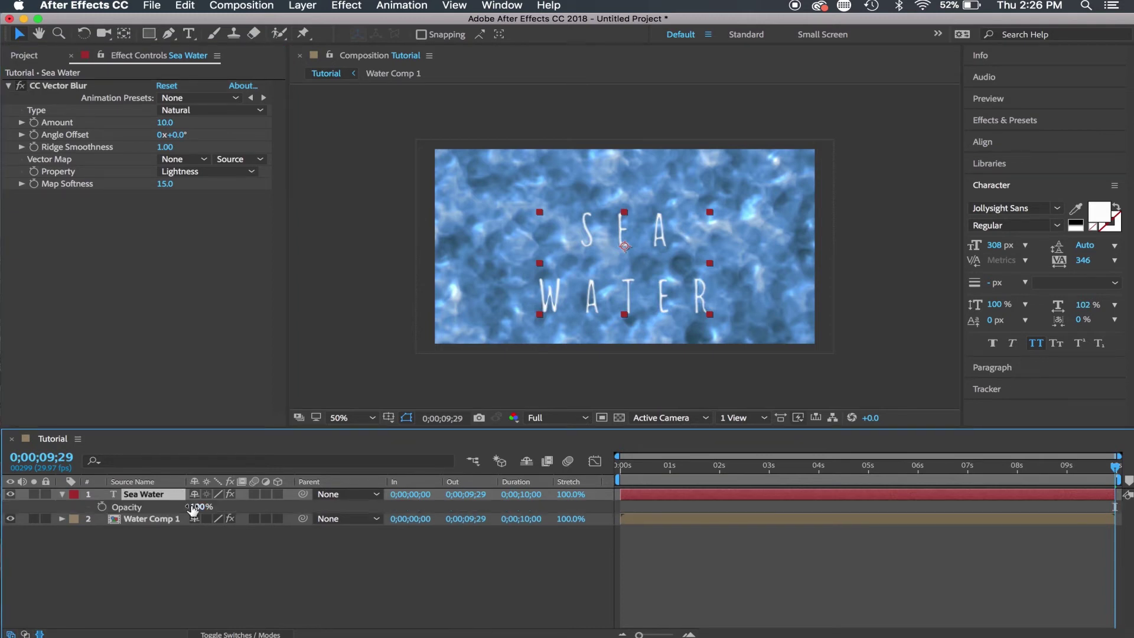
{"action": "left_click", "coordinate": [195, 506]}
{"action": "type", "text": "75"}
{"action": "key", "text": "Return"}
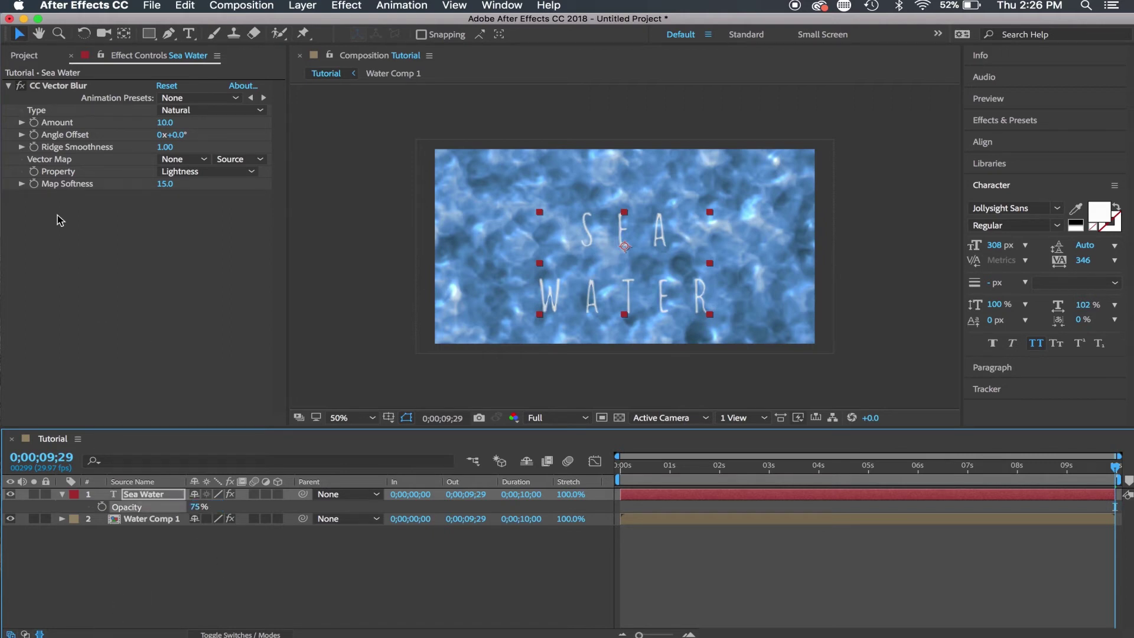
{"action": "left_click", "coordinate": [9, 87]}
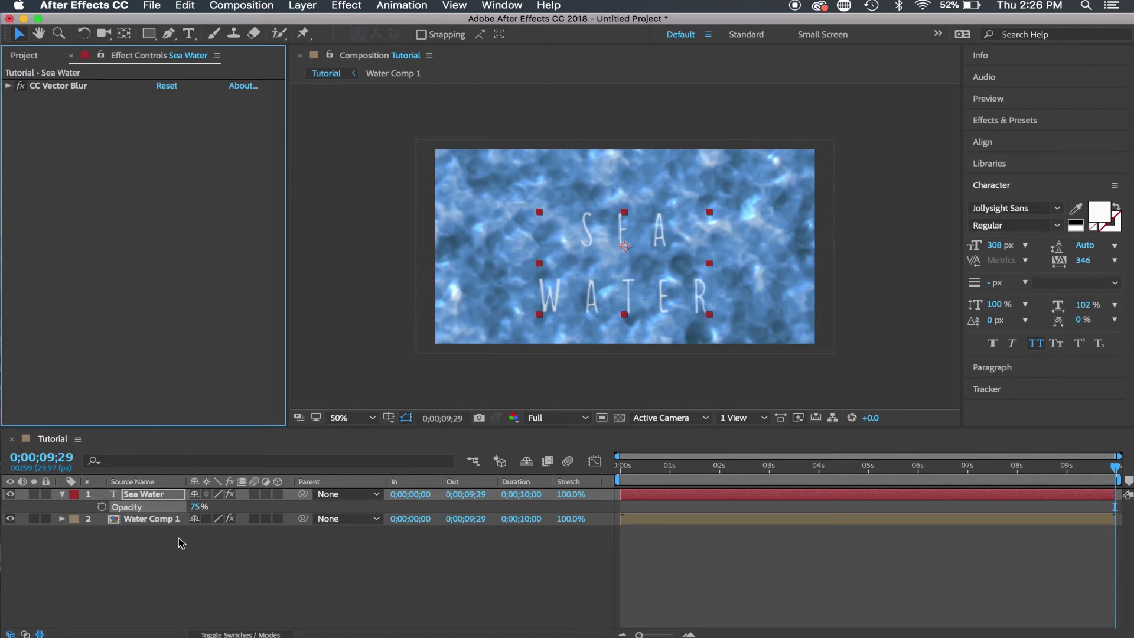
Copy the Water noise layer from Water Comp 1 and paste it on top in Tutorial.
{"action": "left_click", "coordinate": [168, 521]}
{"action": "double_click", "coordinate": [168, 521]}
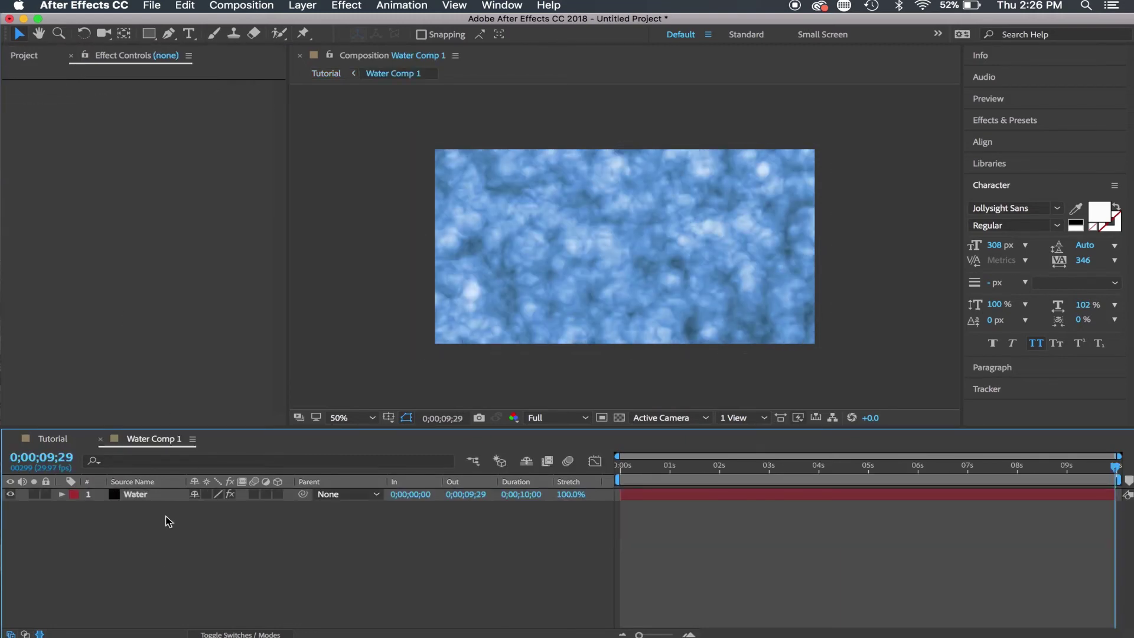
{"action": "left_click", "coordinate": [155, 495]}
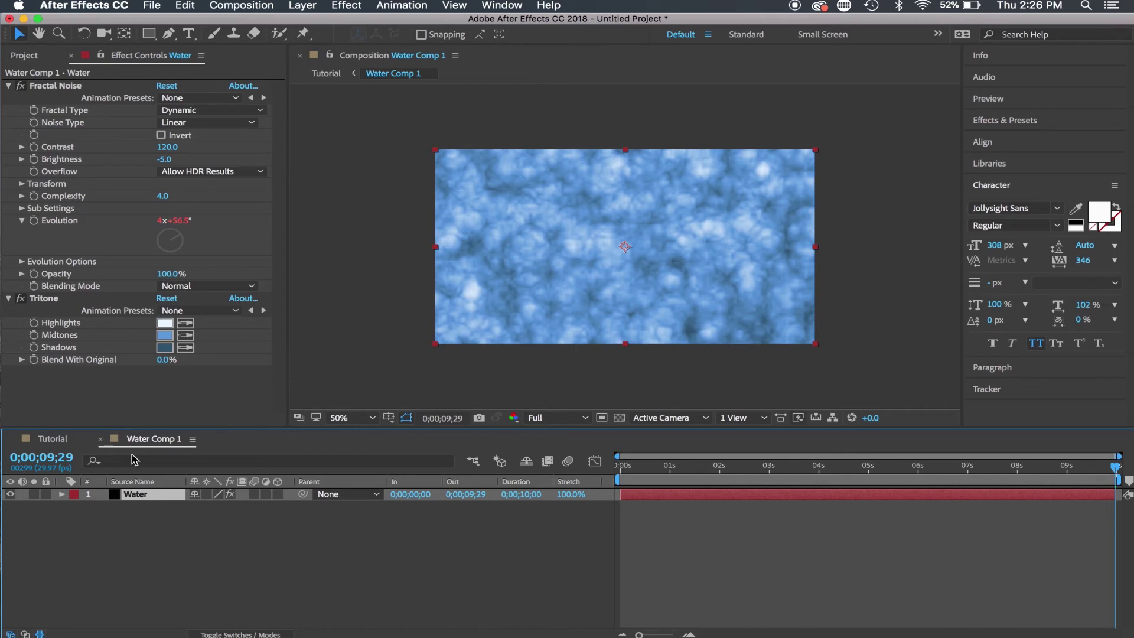
{"action": "left_click", "coordinate": [100, 437]}
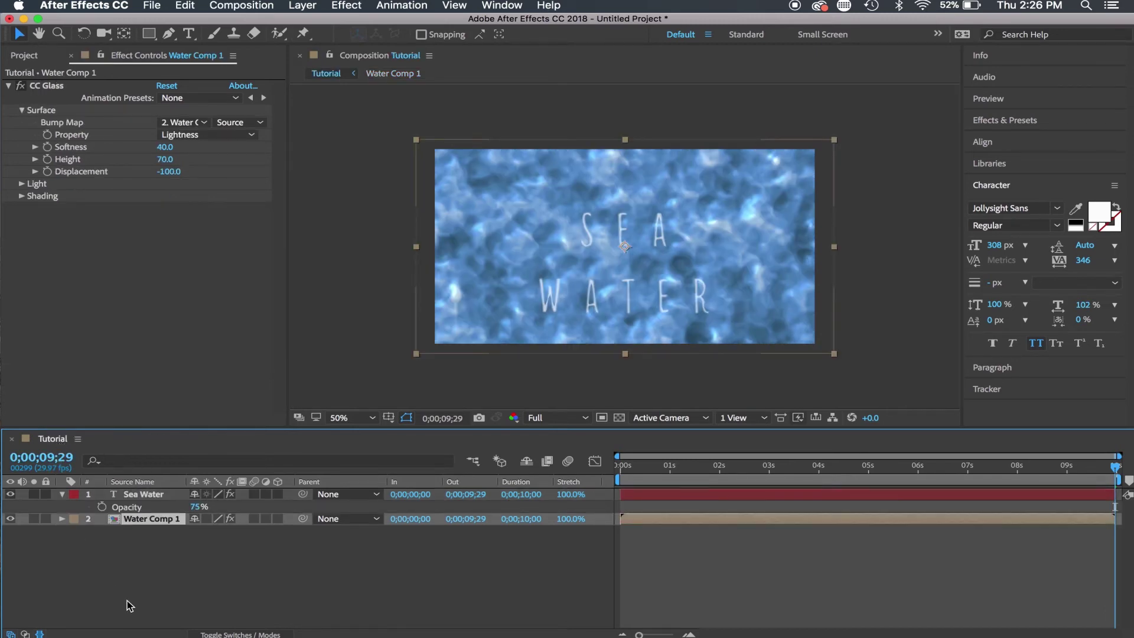
{"action": "left_click", "coordinate": [154, 552]}
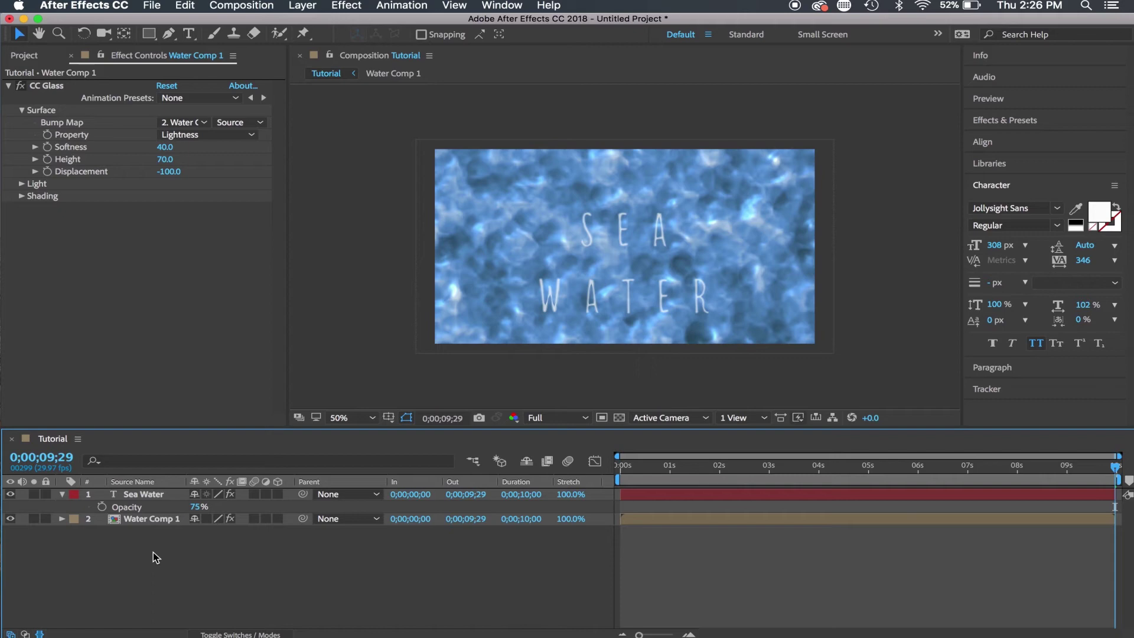
{"action": "key", "text": "ctrl+v"}
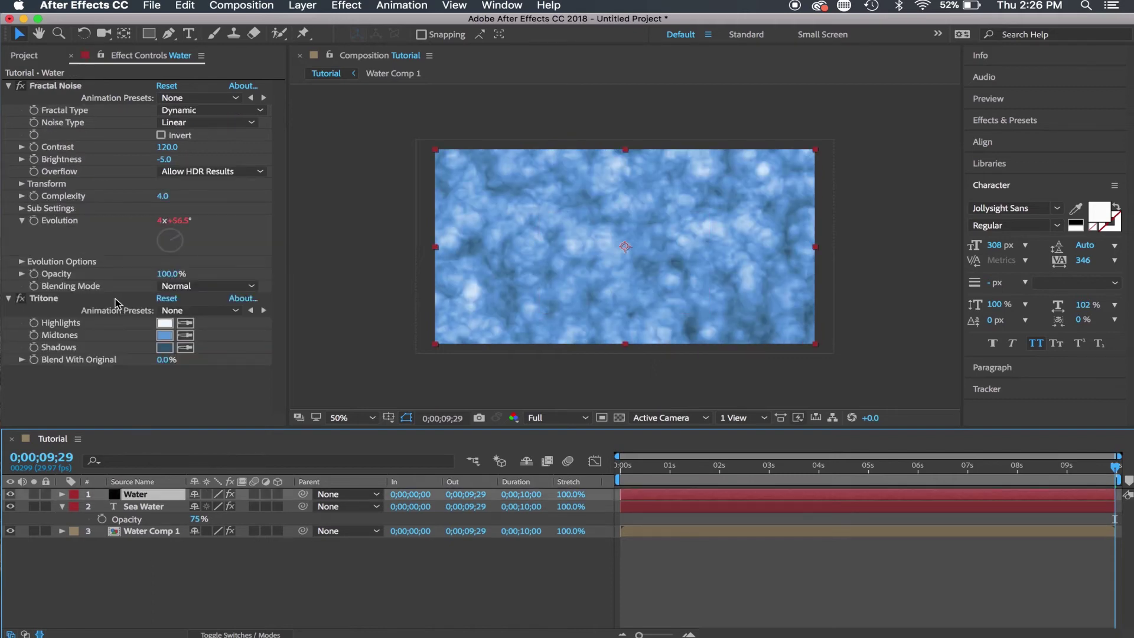
{"action": "left_click", "coordinate": [46, 299]}
Delete Tritone from the copied Water layer and pre-compose it as 'displacement'.
{"action": "key", "text": "Delete"}
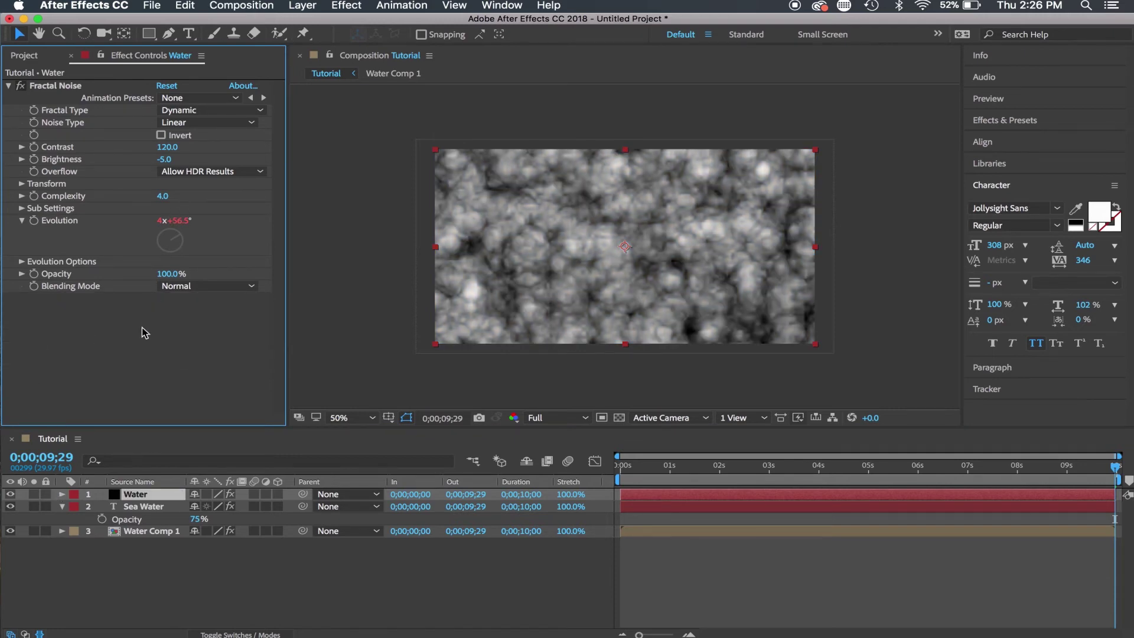
{"action": "left_click", "coordinate": [155, 497]}
{"action": "right_click", "coordinate": [154, 497]}
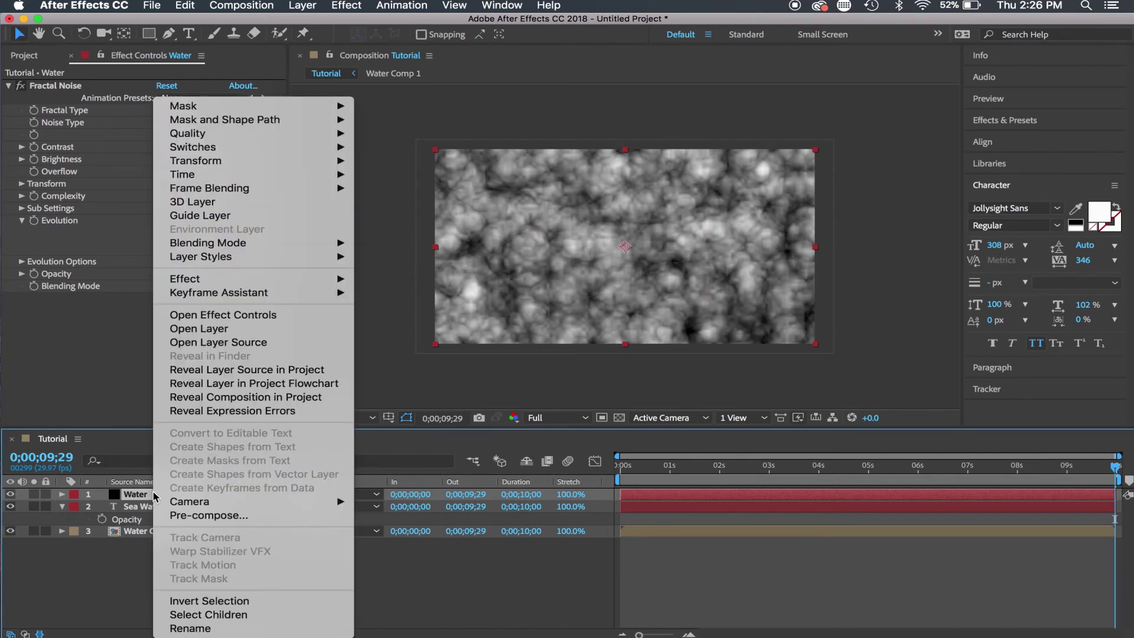
{"action": "left_click", "coordinate": [192, 516]}
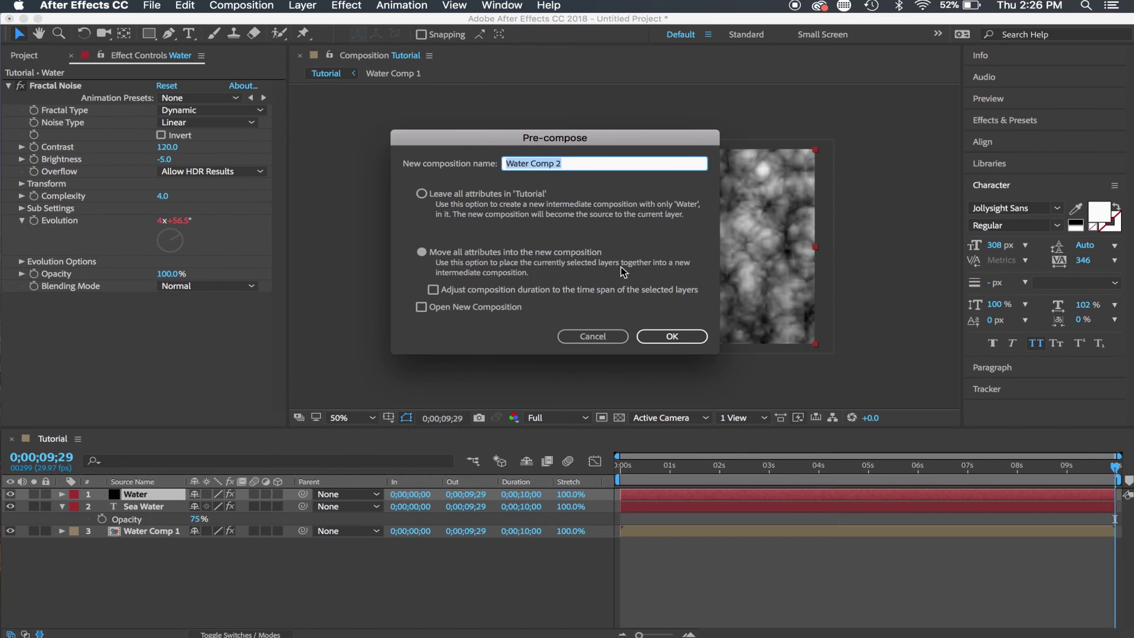
{"action": "type", "text": "displacement"}
{"action": "left_click", "coordinate": [689, 340]}
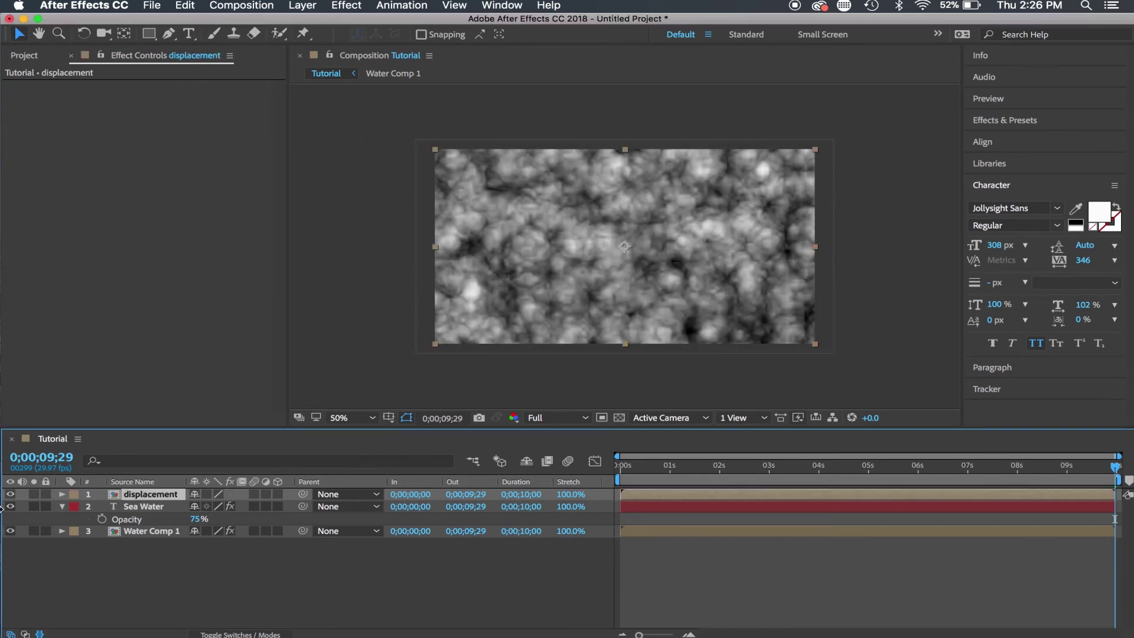
Hide the displacement layer and reveal the Sea Water text layer's effects.
{"action": "left_click", "coordinate": [10, 494]}
{"action": "left_click", "coordinate": [125, 506]}
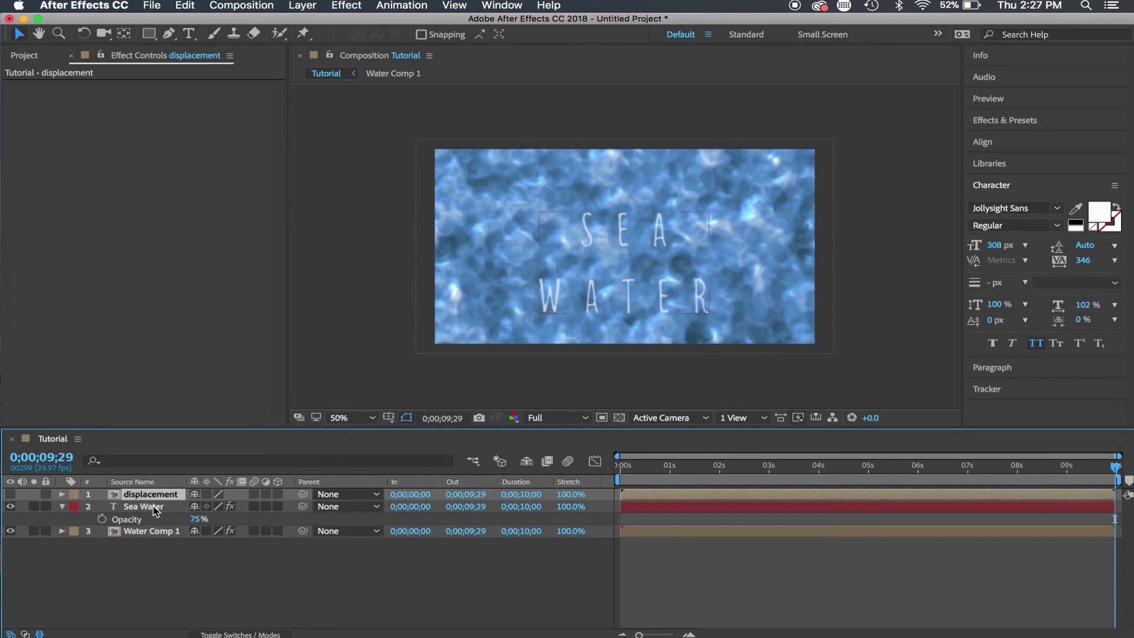
{"action": "left_click", "coordinate": [153, 506]}
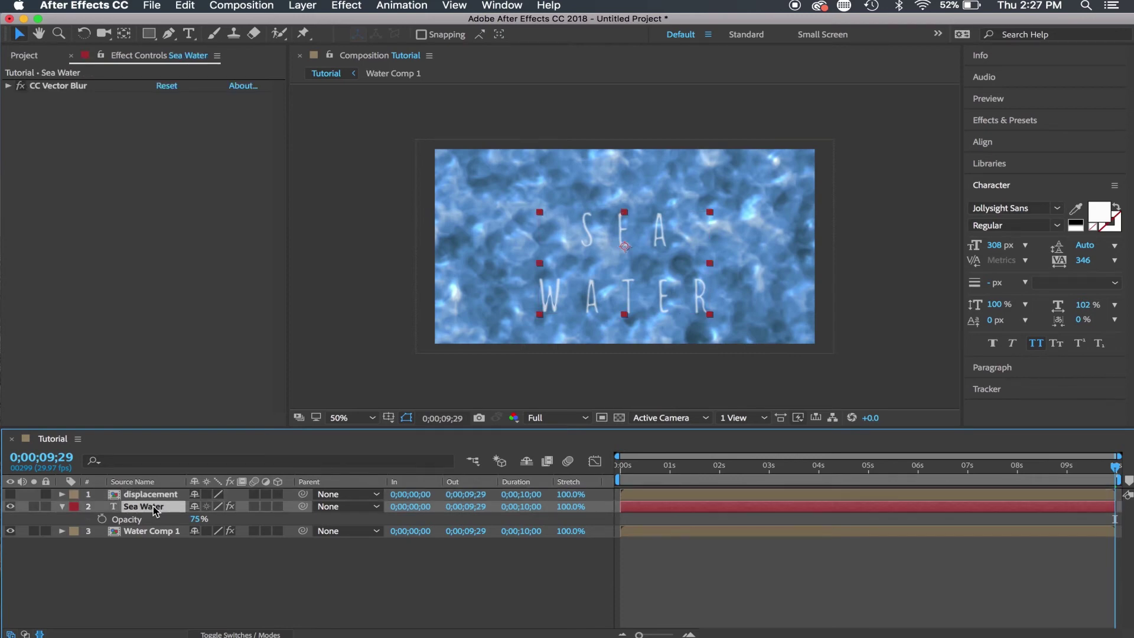
Add a Displacement Map to Sea Water with max horizontal and vertical displacement 20.
{"action": "left_click", "coordinate": [347, 5]}
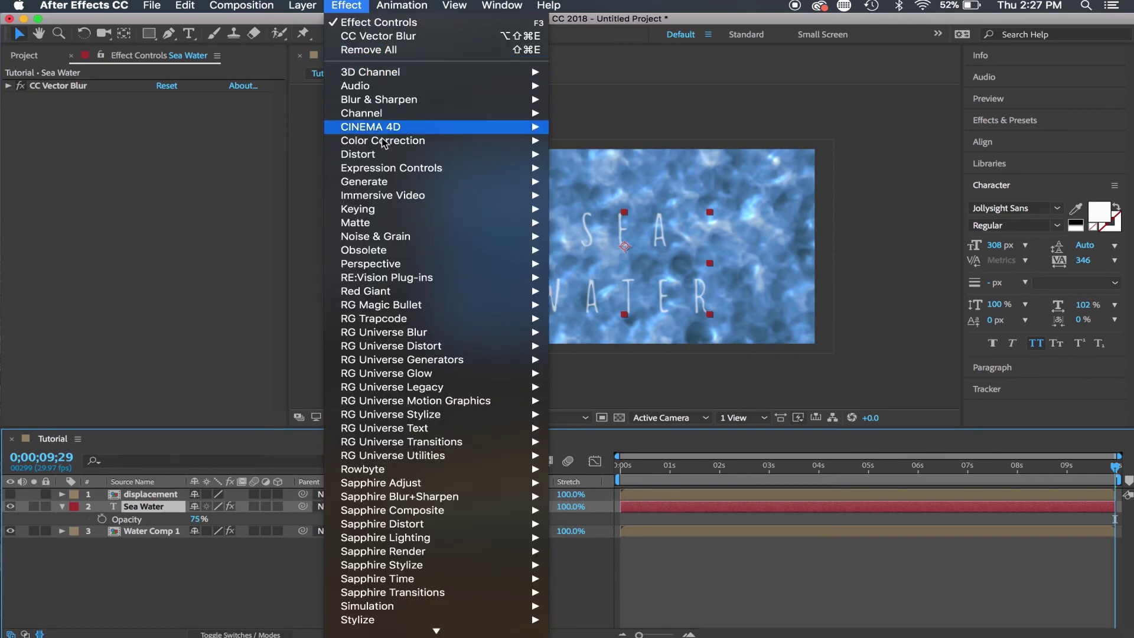
{"action": "mouse_move", "coordinate": [408, 160]}
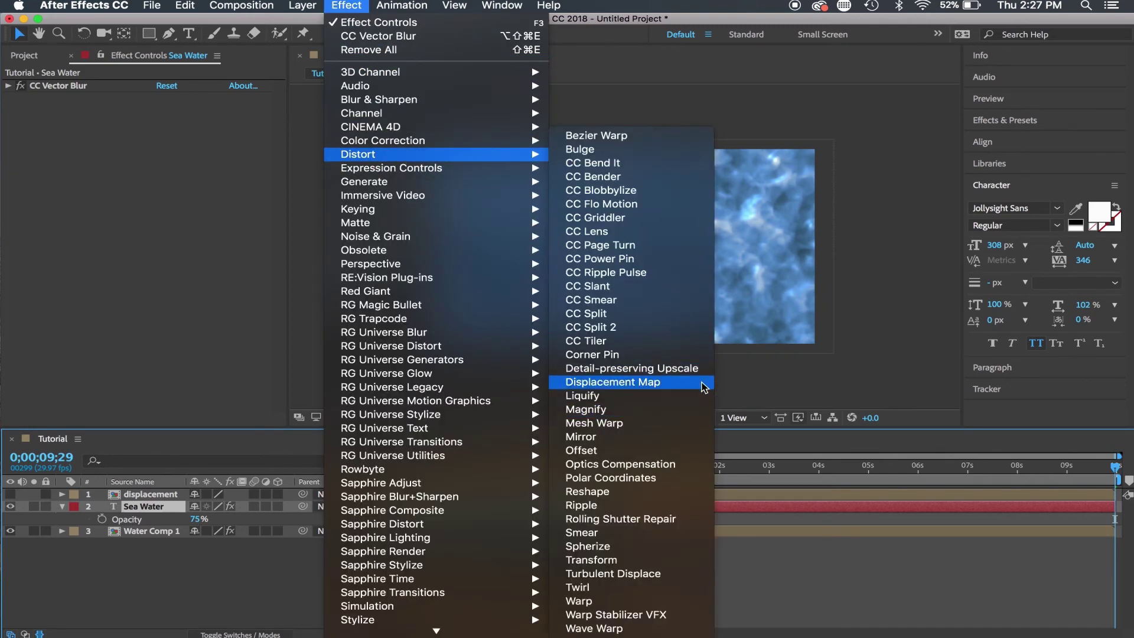
{"action": "left_click", "coordinate": [699, 382]}
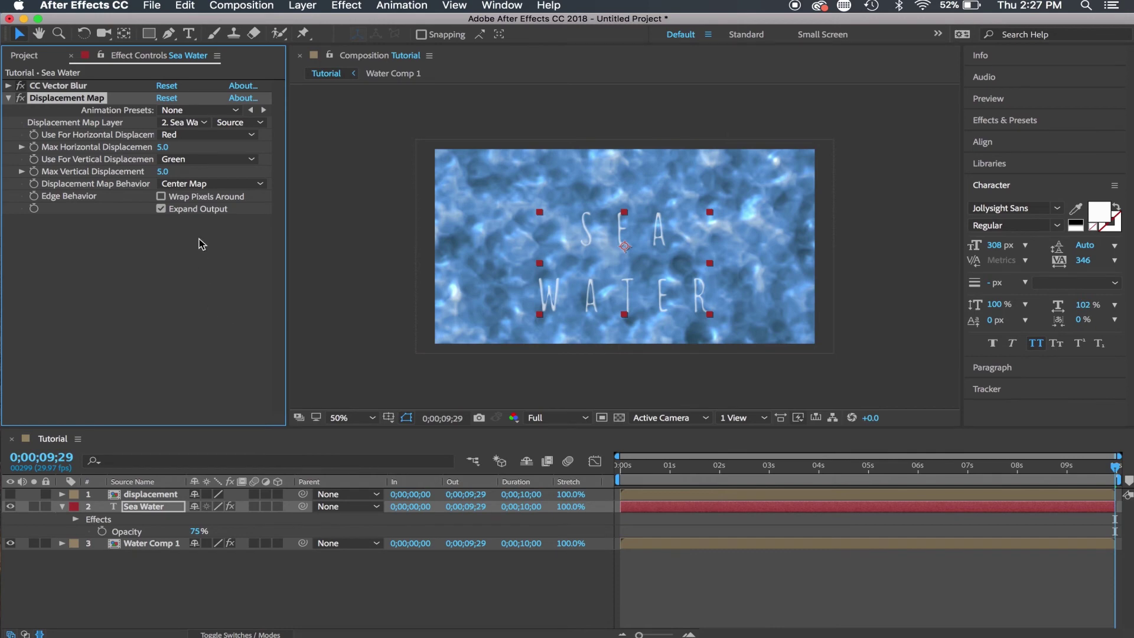
{"action": "left_click", "coordinate": [163, 147]}
{"action": "key", "text": "Return"}
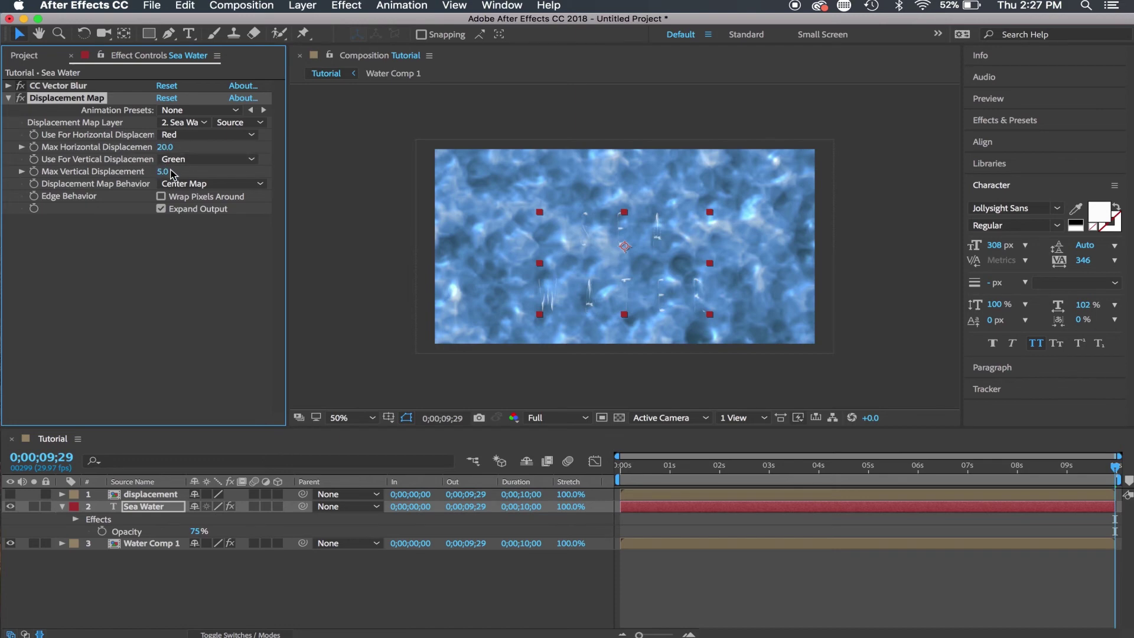
{"action": "left_click", "coordinate": [163, 171]}
{"action": "key", "text": "Return"}
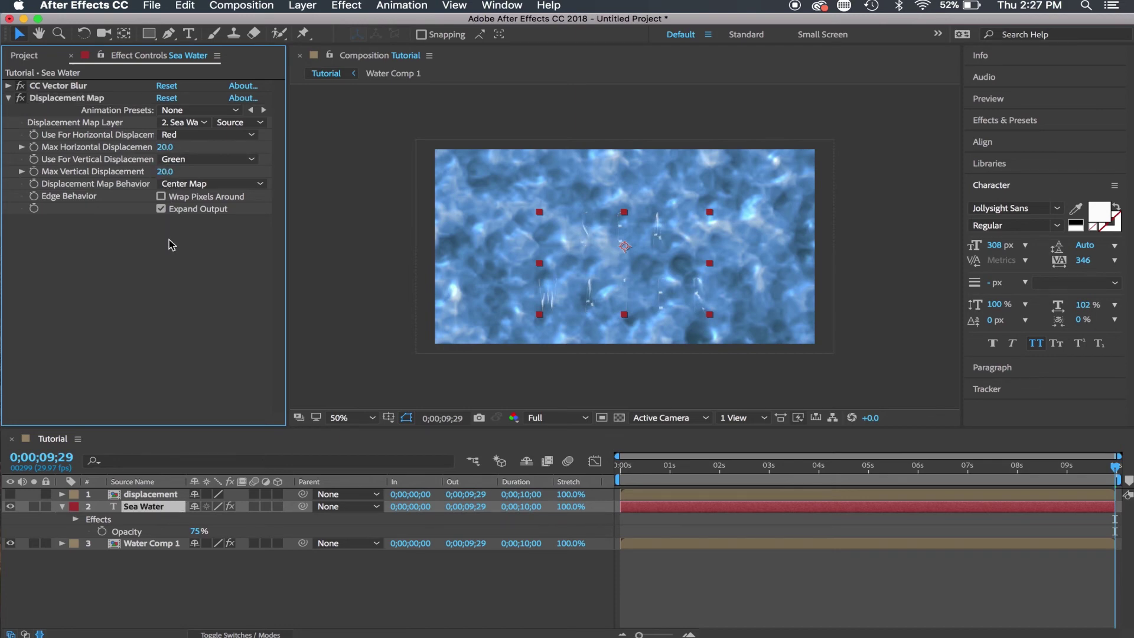
Use the displacement layer as the map and preview the rippling text.
{"action": "left_click", "coordinate": [203, 123]}
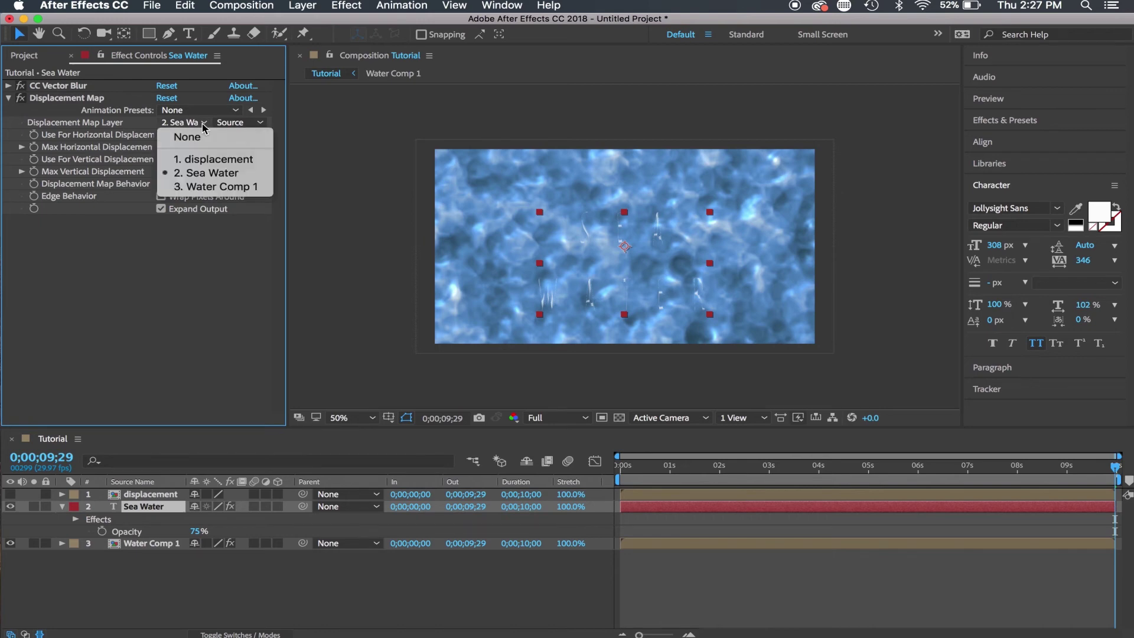
{"action": "left_click", "coordinate": [217, 160]}
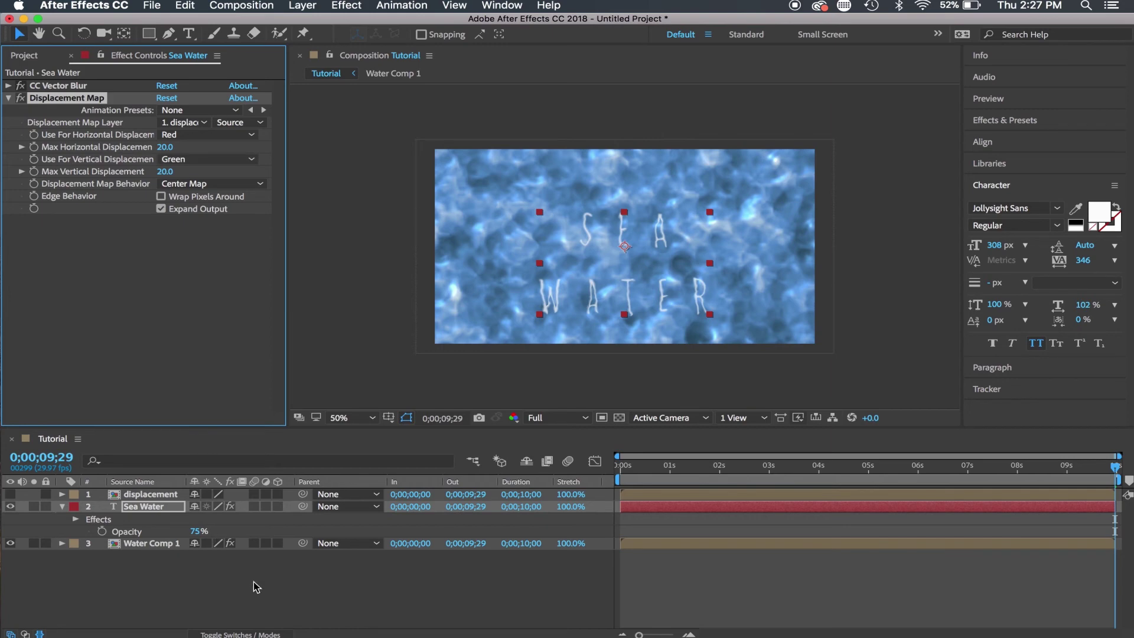
{"action": "key", "text": "space"}
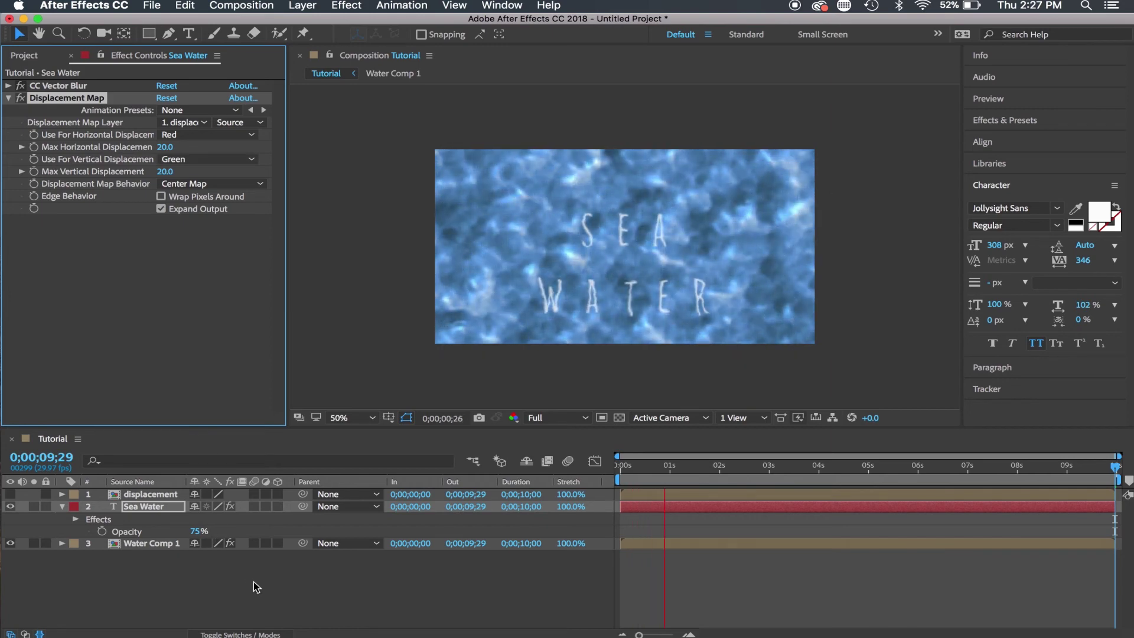